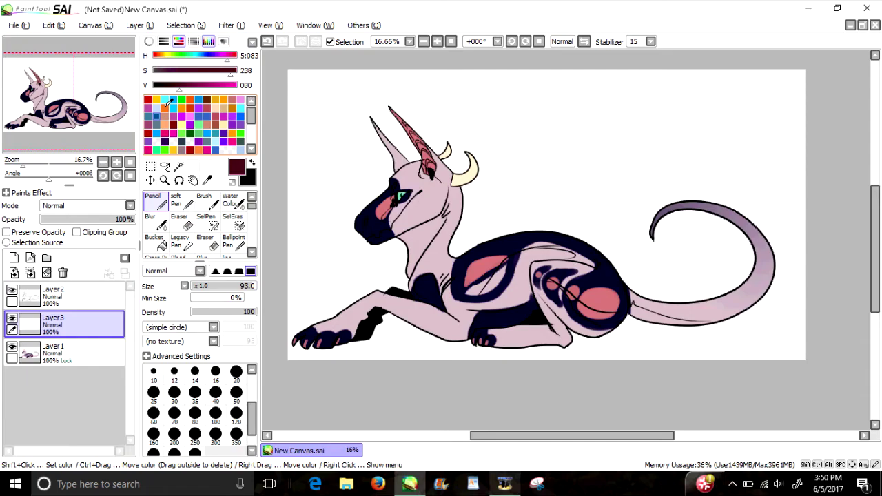
Set Layer3's blending mode to Shade and the Pencil size to 100.
click(83, 205)
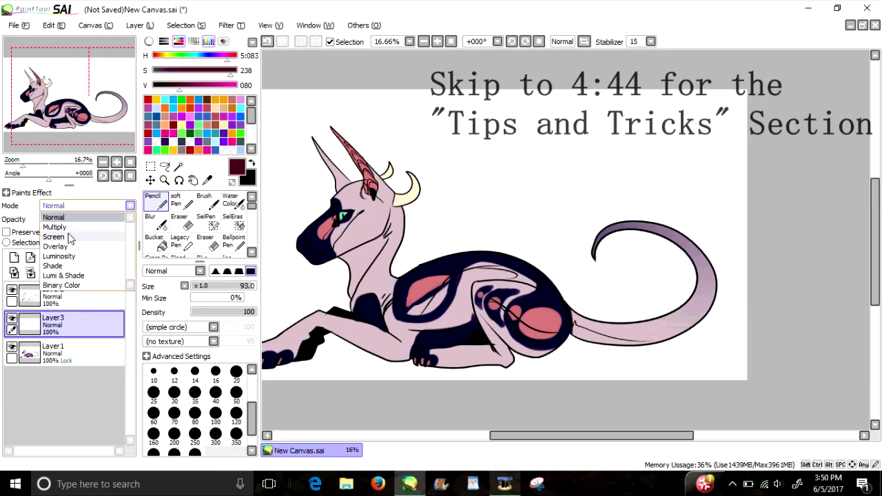
click(66, 268)
click(216, 413)
scroll(114, 123, up, 3)
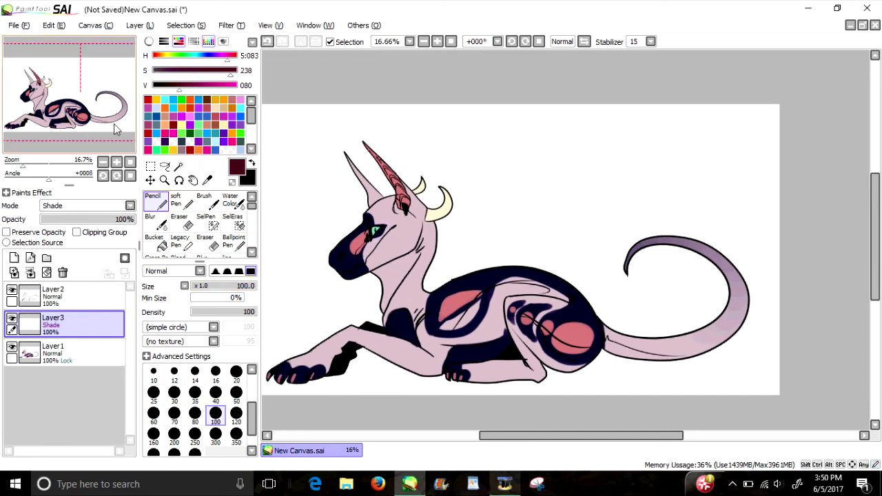
scroll(357, 248, up, 2)
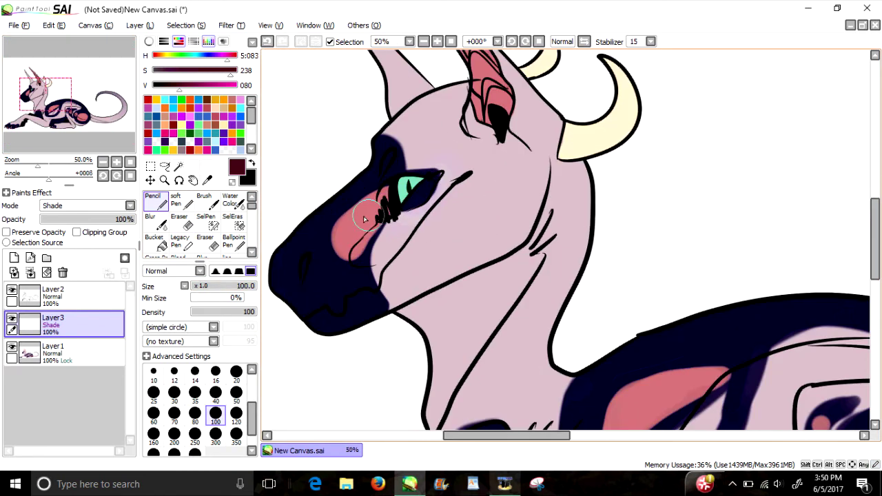
Paint dark maroon shadows along the creature's snout and jawline, and make Layer3 a clipping group.
scroll(386, 206, down, 1)
drag(304, 249, 416, 200)
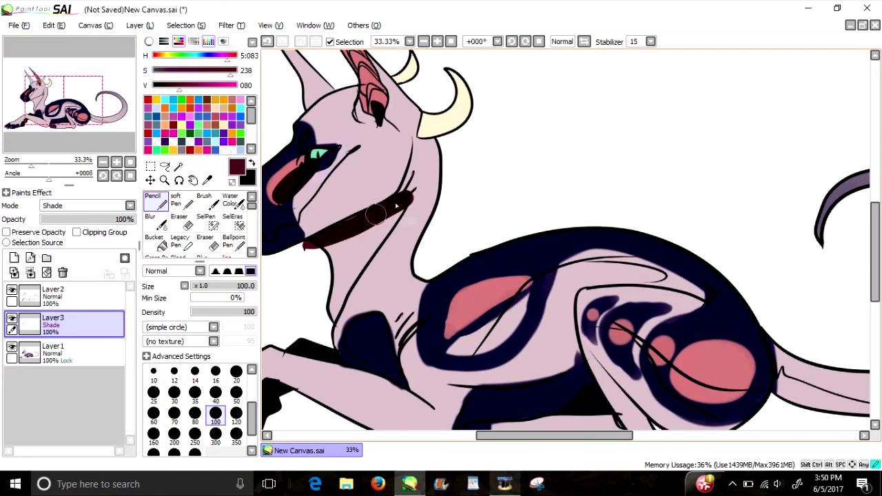
scroll(400, 206, down, 1)
click(76, 232)
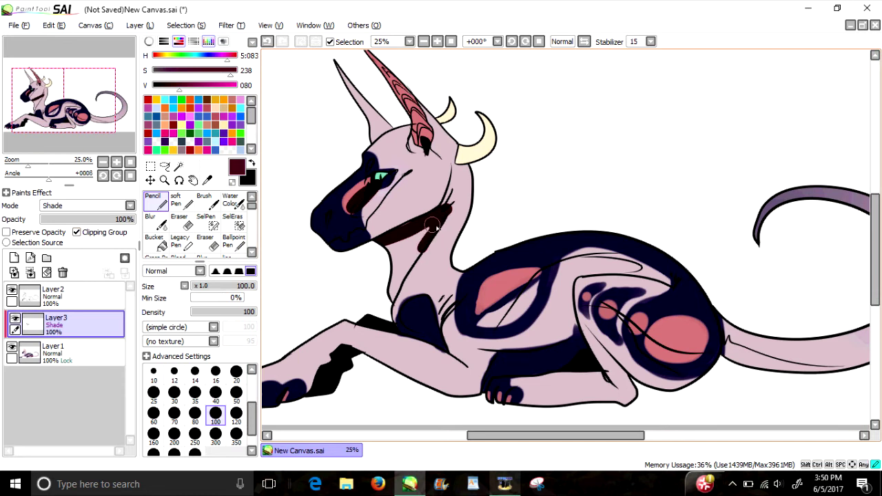
Paint dark maroon shadows on the chest, belly, haunch, tail base and undersides of the legs.
mouse_move(436, 324)
mouse_down()
mouse_move(416, 327)
mouse_move(418, 283)
mouse_up()
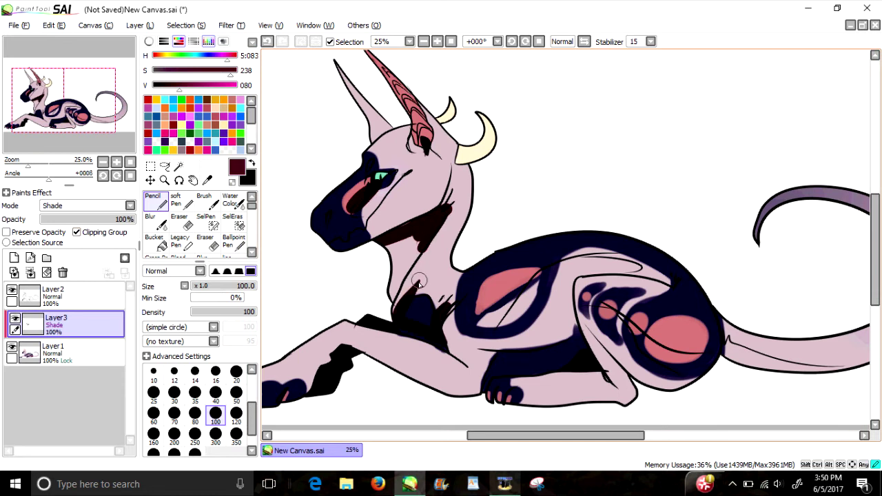
drag(504, 333, 481, 377)
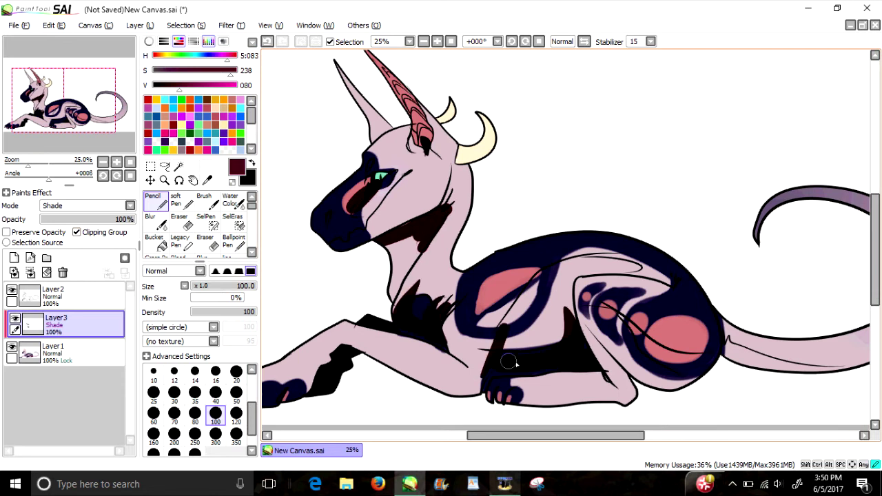
drag(646, 370, 677, 390)
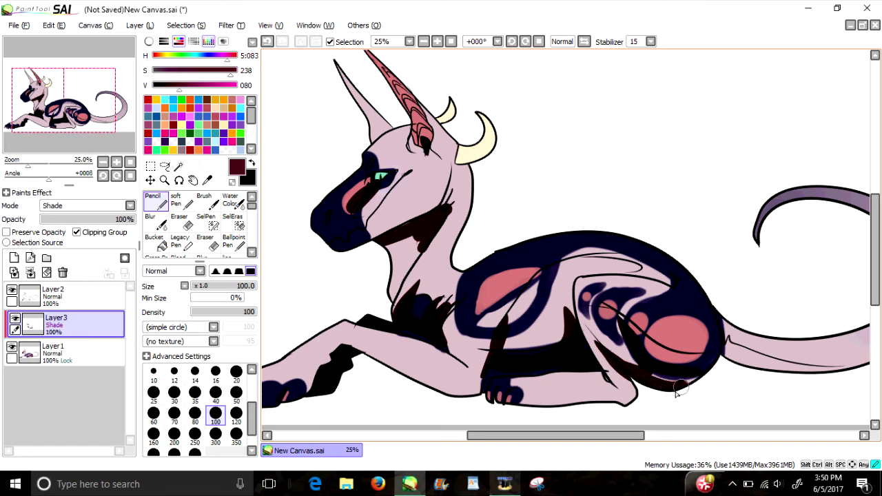
drag(686, 345, 710, 360)
mouse_move(724, 322)
mouse_down()
mouse_move(750, 357)
mouse_move(767, 340)
mouse_move(797, 359)
mouse_up()
drag(630, 407, 517, 400)
scroll(402, 357, down, 1)
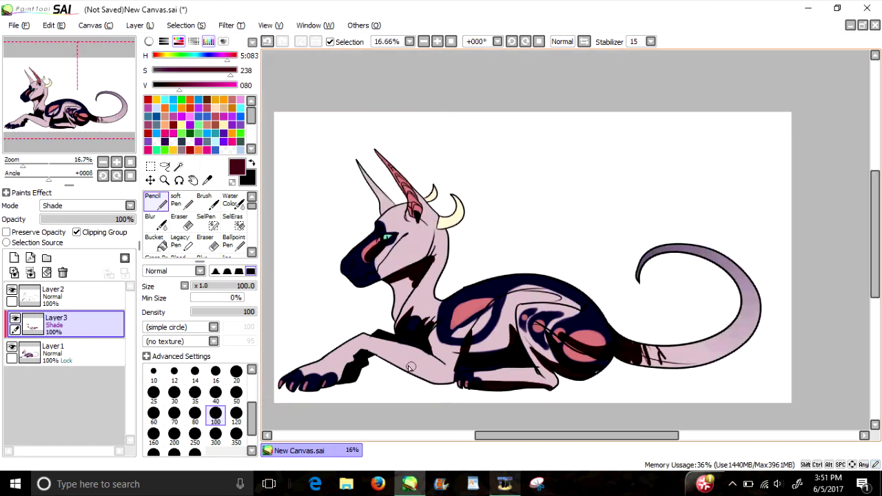
drag(449, 381, 396, 358)
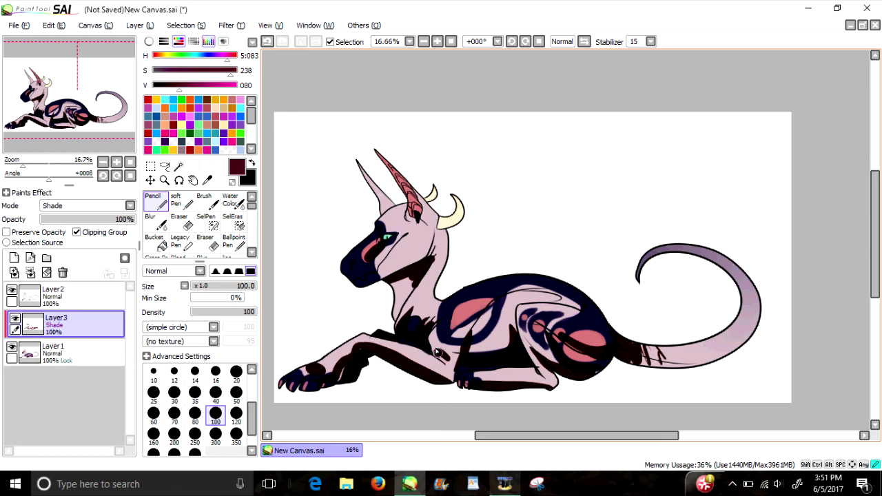
Paint dark maroon shadows around the cheek, on both ears and at the base of the horns.
scroll(401, 241, up, 2)
mouse_move(431, 284)
mouse_down()
mouse_move(432, 217)
mouse_move(394, 229)
mouse_move(400, 295)
mouse_up()
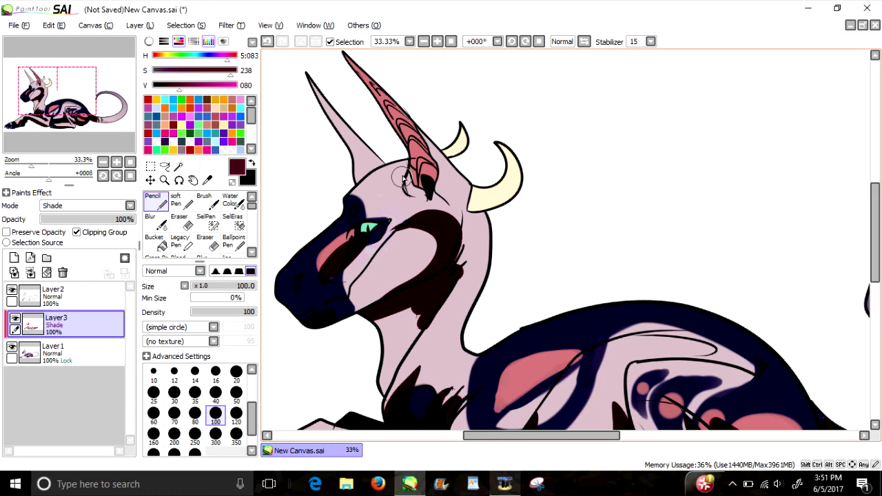
mouse_move(404, 178)
mouse_down()
mouse_move(369, 151)
mouse_move(357, 173)
mouse_move(375, 157)
mouse_move(316, 84)
mouse_up()
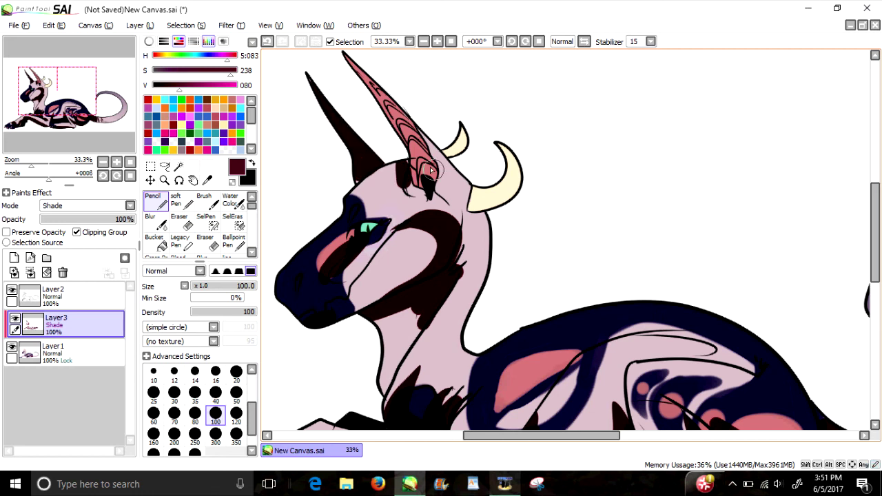
mouse_move(425, 193)
mouse_down()
mouse_move(417, 163)
mouse_move(425, 184)
mouse_move(380, 109)
mouse_up()
drag(475, 197, 502, 198)
Soften the snout and cheek shadow edges with the Blur tool and raise its density to 82.
click(153, 220)
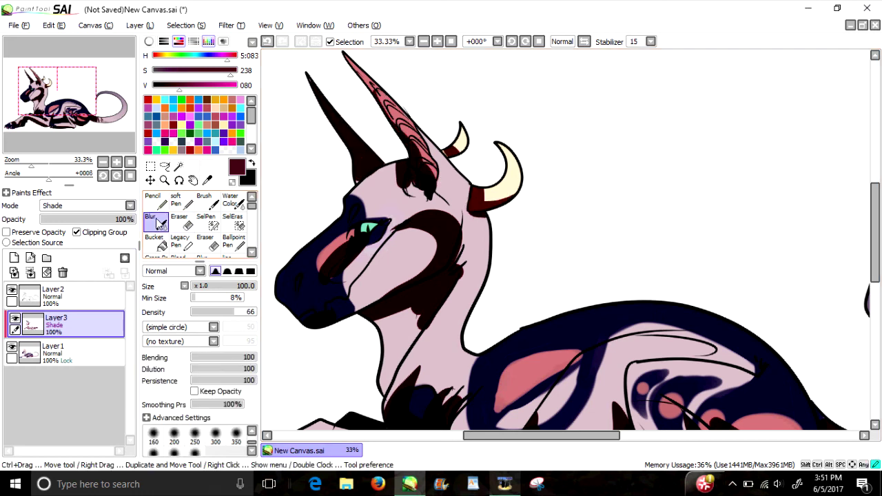
mouse_move(346, 259)
mouse_down()
mouse_move(411, 262)
mouse_move(421, 226)
mouse_move(421, 266)
mouse_move(442, 248)
mouse_move(410, 236)
mouse_move(432, 239)
mouse_up()
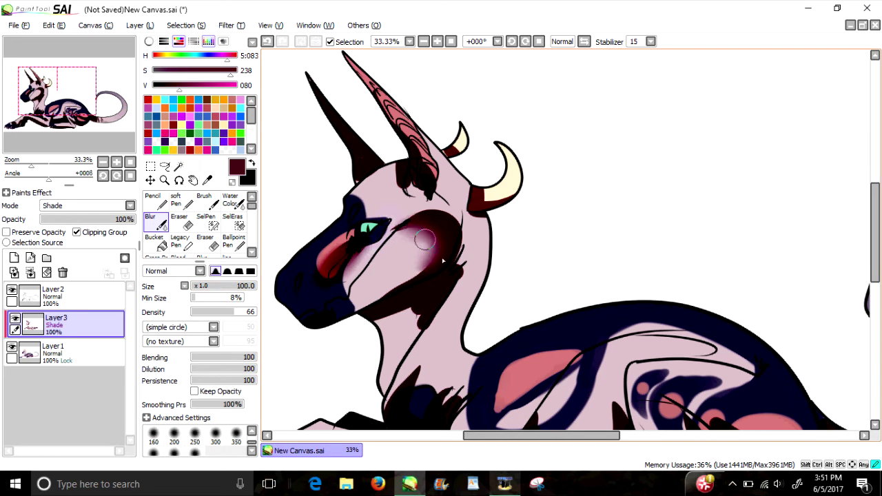
drag(223, 312, 249, 312)
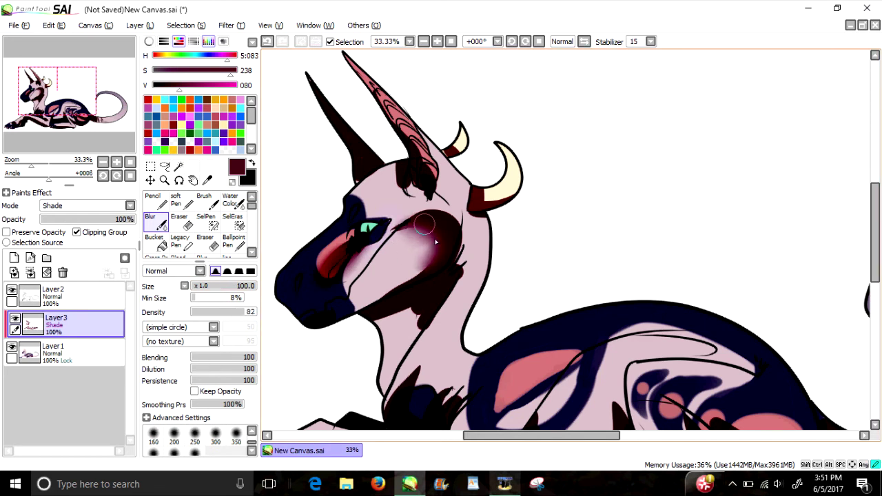
Lower Layer3's opacity to 33% and blur the shadows on the cheek, throat and horns.
drag(103, 219, 71, 219)
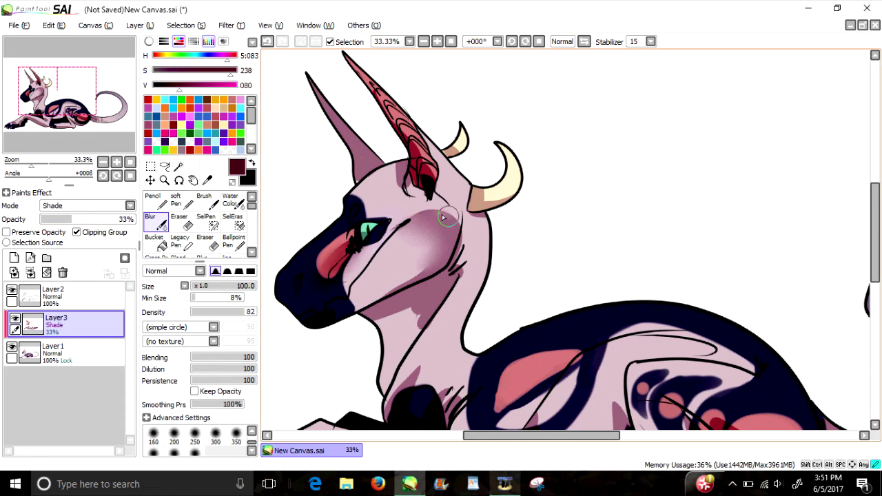
drag(442, 215, 396, 222)
mouse_move(415, 327)
mouse_down()
mouse_move(371, 319)
mouse_move(390, 312)
mouse_up()
drag(484, 205, 500, 194)
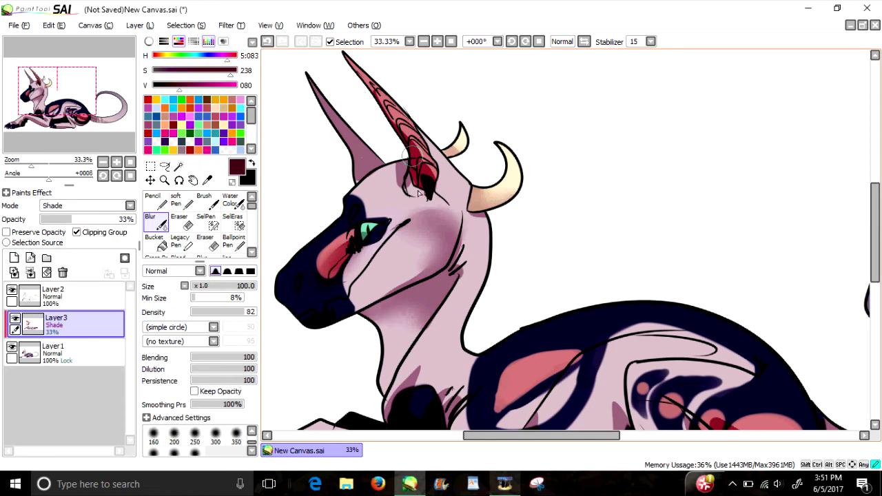
Blur the shadow edges on the chest and along the front leg down to the paw.
scroll(366, 150, down, 1)
drag(420, 369, 371, 231)
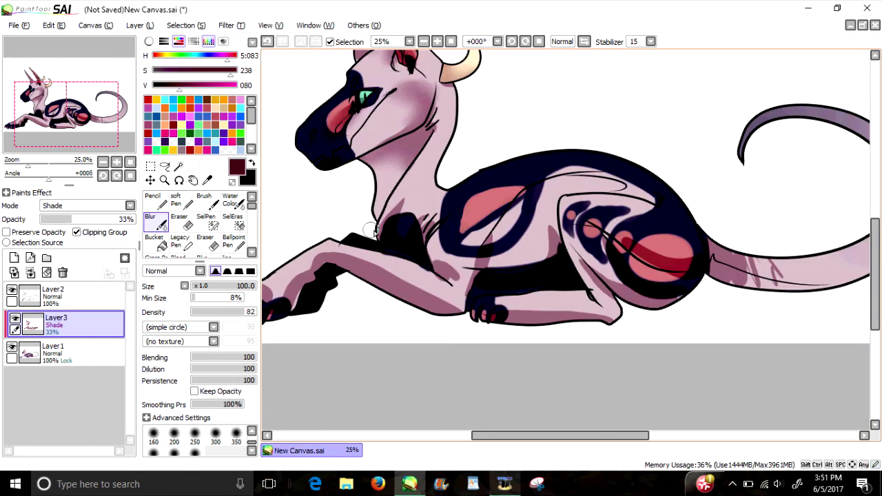
drag(433, 281, 418, 241)
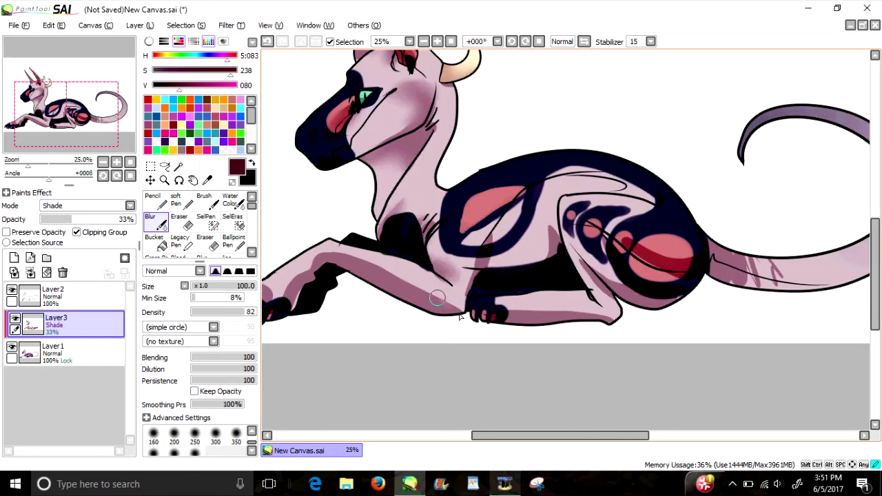
mouse_move(437, 298)
mouse_down()
mouse_move(475, 314)
mouse_move(344, 258)
mouse_up()
scroll(79, 114, down, 1)
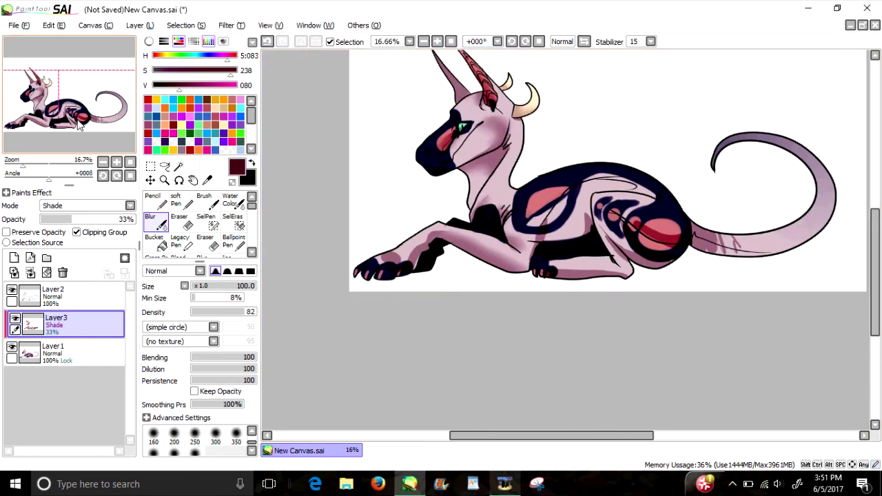
scroll(358, 231, up, 1)
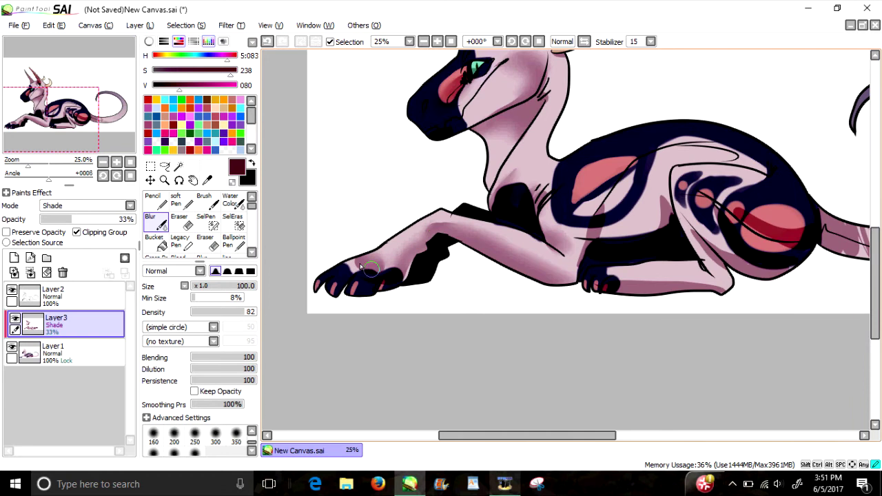
Blur the shadow edges on the haunch, tail base and lower hind leg.
drag(52, 114, 70, 115)
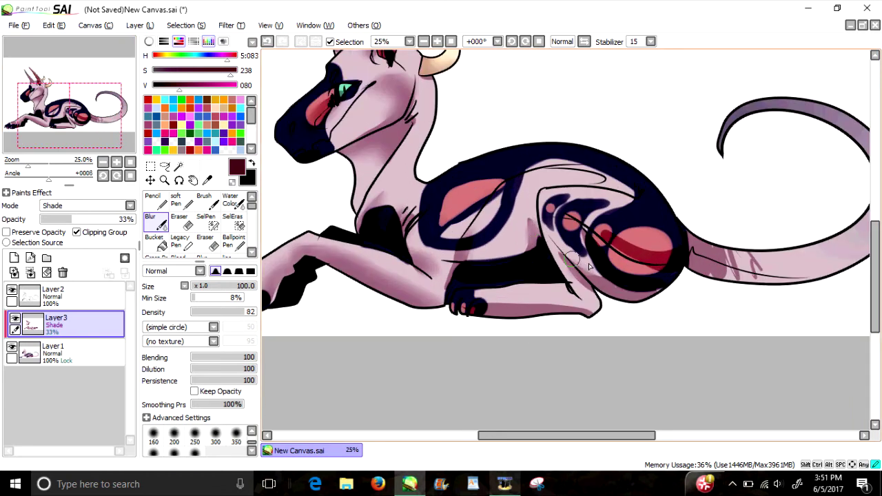
drag(649, 270, 610, 231)
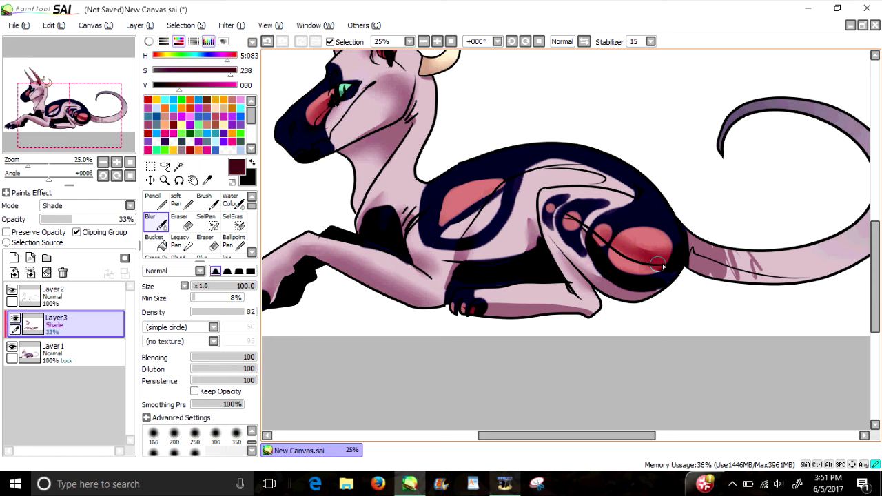
mouse_move(662, 266)
mouse_down()
mouse_move(720, 265)
mouse_move(780, 279)
mouse_up()
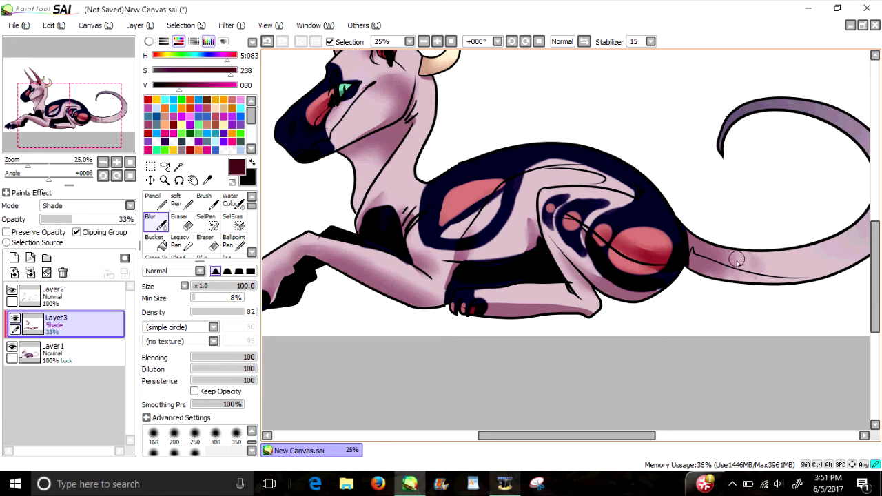
drag(567, 323, 510, 307)
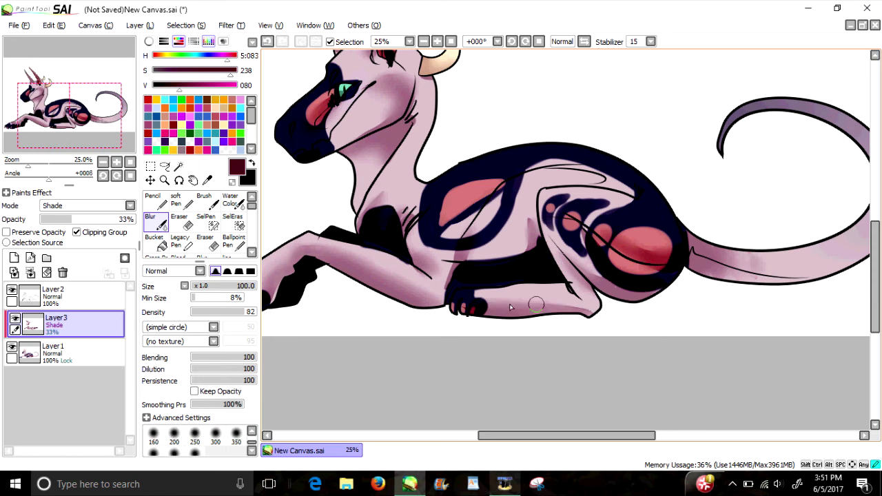
Add a new clipped layer above Layer3 and set its blending mode to Shade.
scroll(441, 207, down, 2)
scroll(64, 85, up, 1)
drag(64, 85, 55, 82)
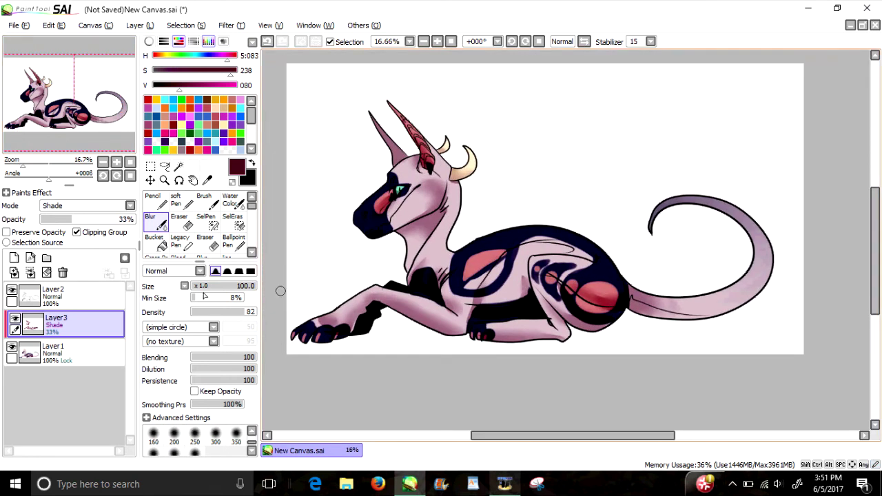
click(14, 257)
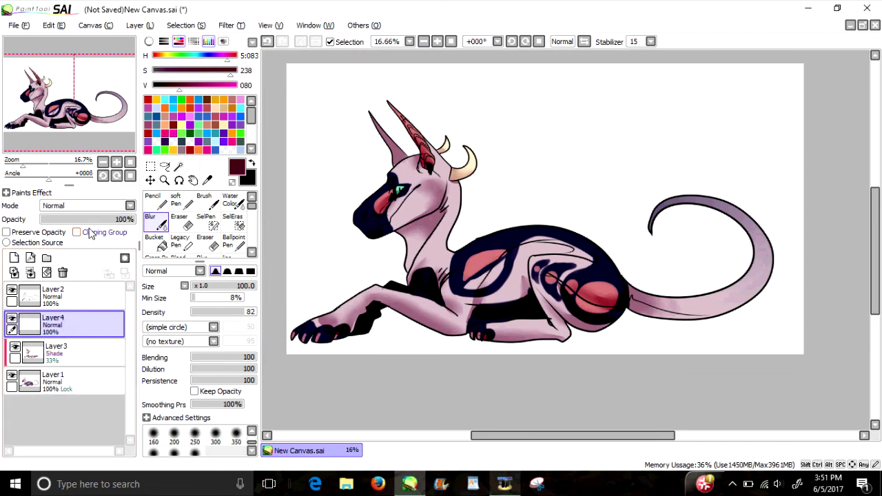
click(71, 206)
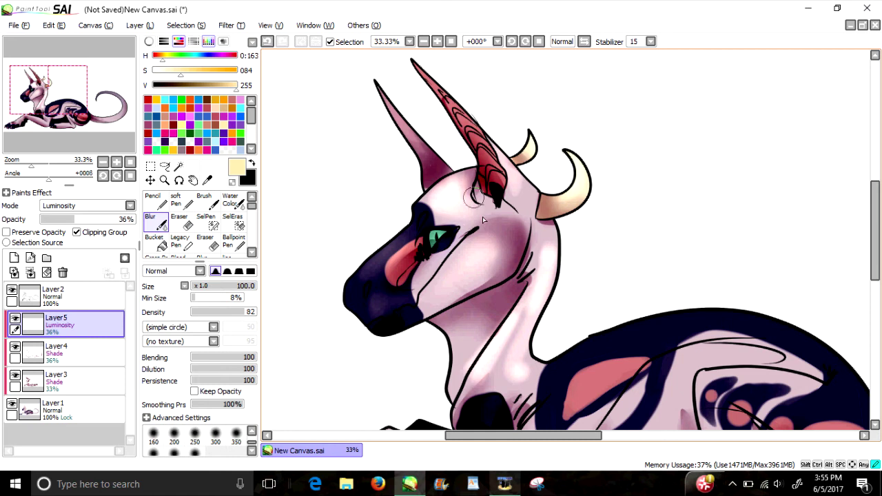
Paint a pale yellow highlight on the lower neck on Layer5 and switch to the Blur tool.
drag(480, 252, 414, 129)
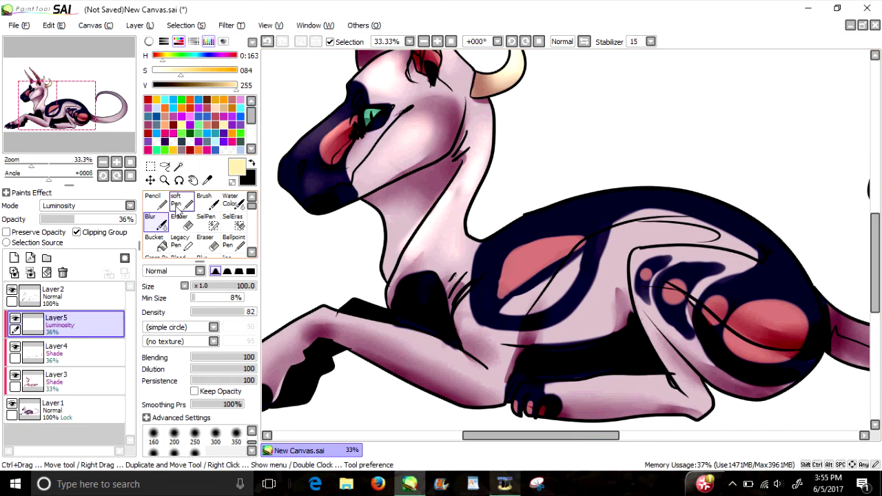
key(b)
drag(401, 230, 395, 256)
click(158, 225)
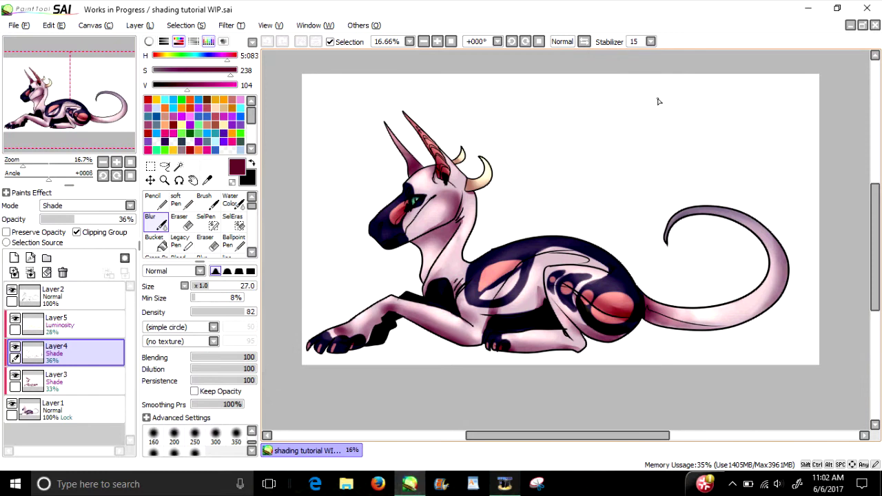
Add a new layer above Layer5, make it a clipping group and set its blending mode to Luminosity.
drag(29, 101, 32, 100)
click(59, 319)
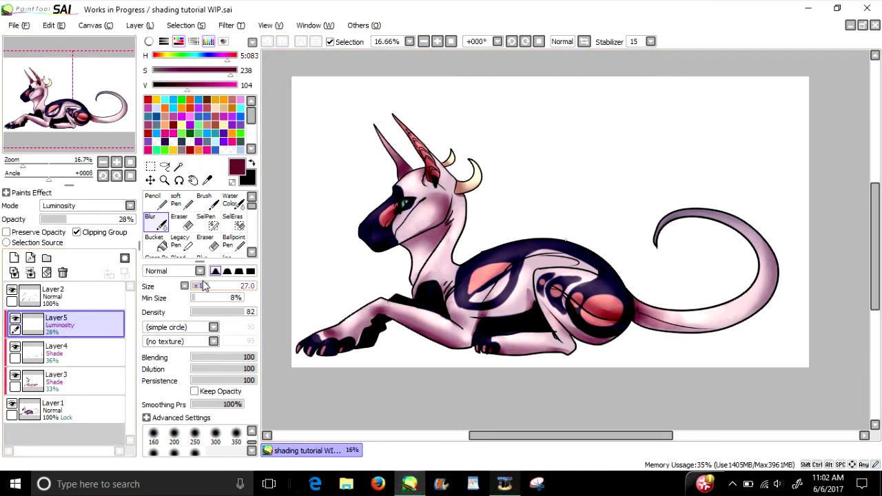
click(14, 257)
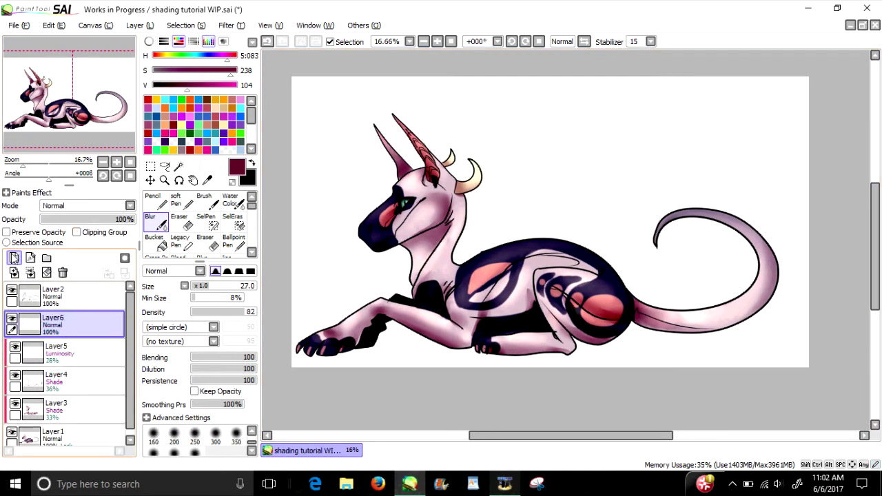
click(76, 232)
click(83, 206)
click(73, 208)
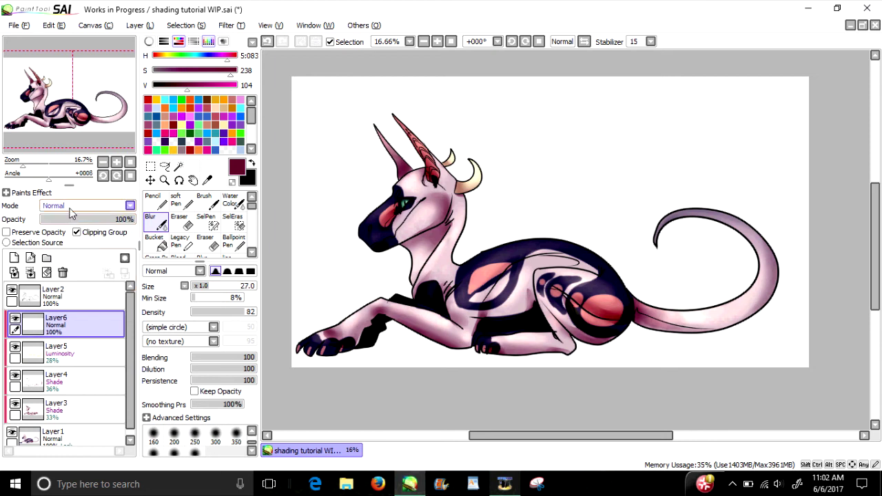
click(71, 210)
click(94, 254)
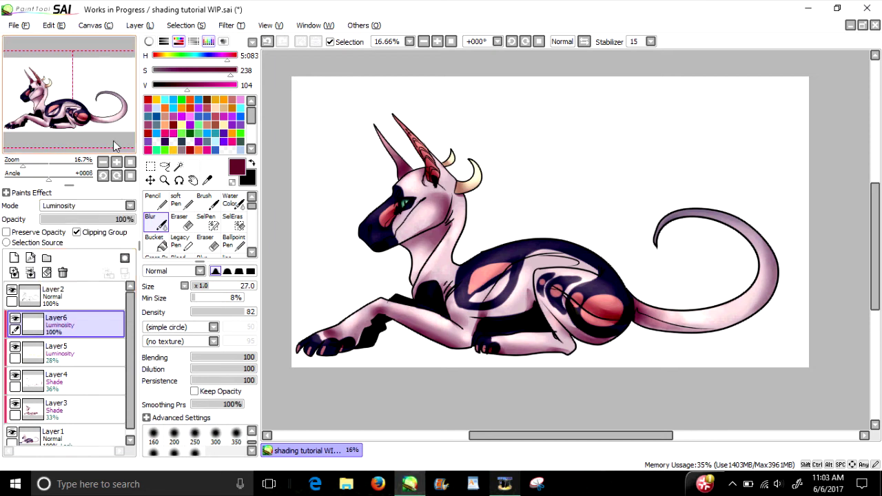
scroll(578, 257, up, 5)
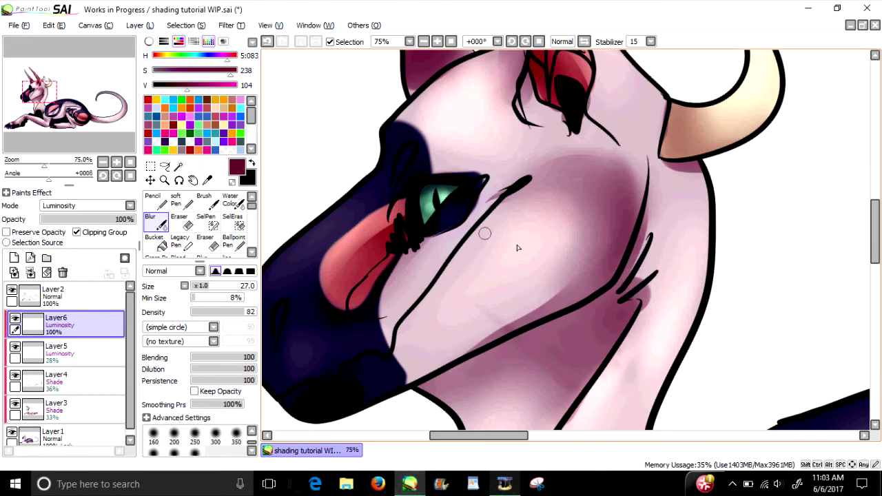
Set the painting colour to a light blue with hue 3:105, saturation 084 and value 255.
scroll(518, 248, down, 5)
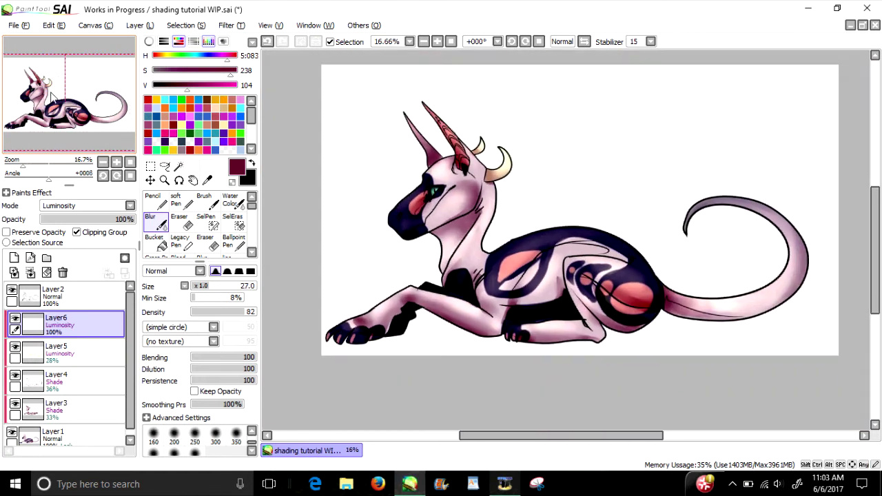
scroll(49, 91, up, 2)
scroll(48, 83, down, 1)
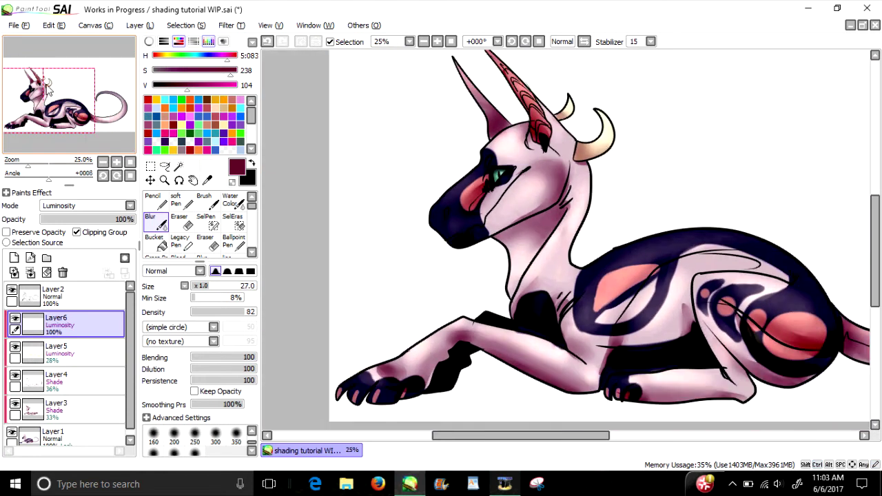
drag(46, 87, 52, 88)
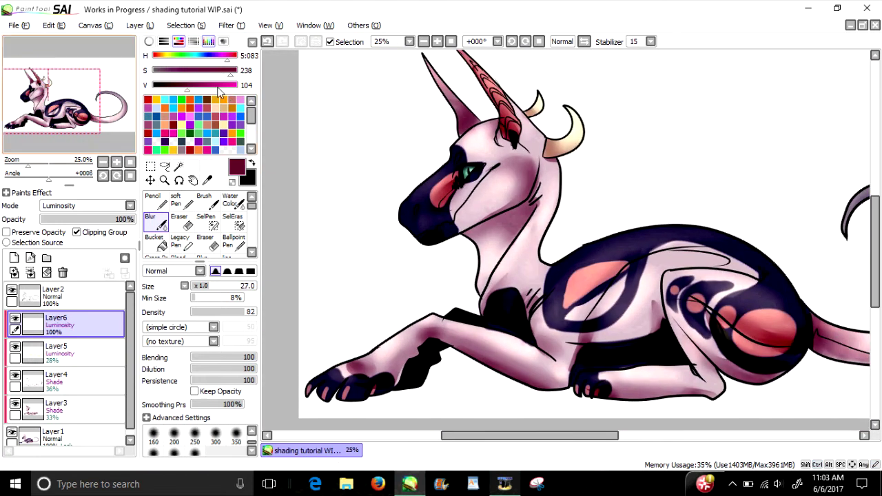
scroll(513, 230, up, 4)
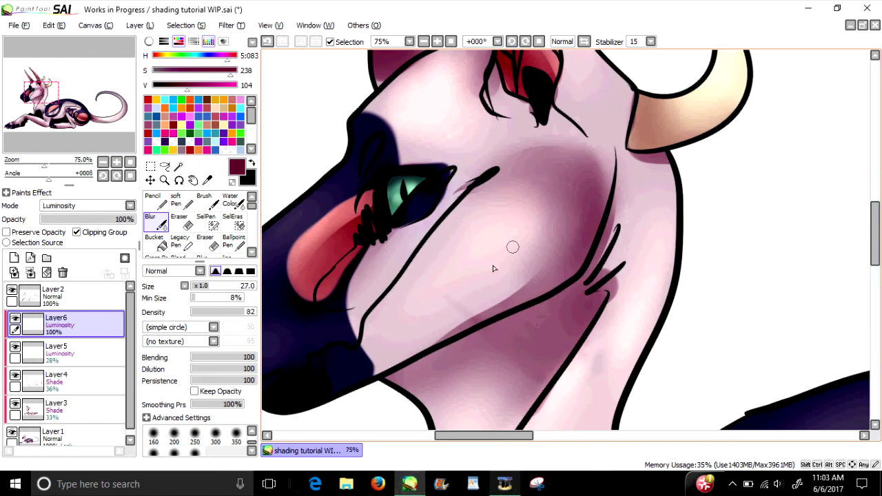
click(215, 107)
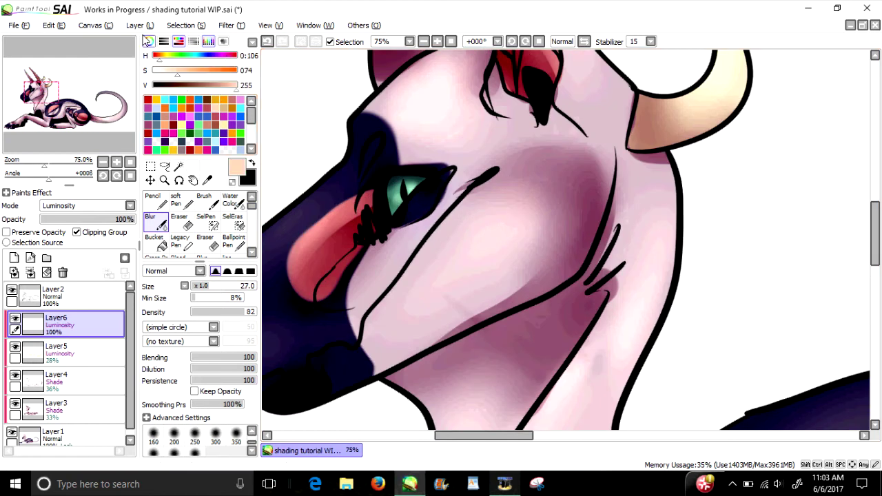
click(149, 42)
click(224, 214)
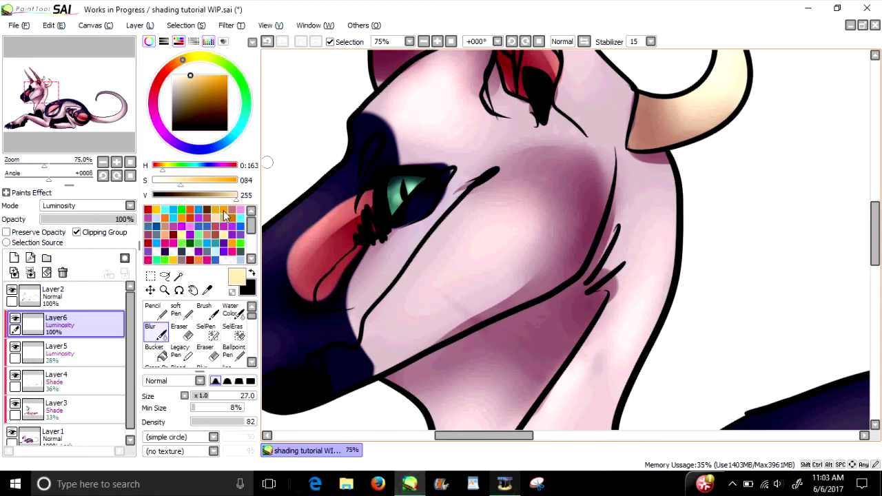
click(227, 143)
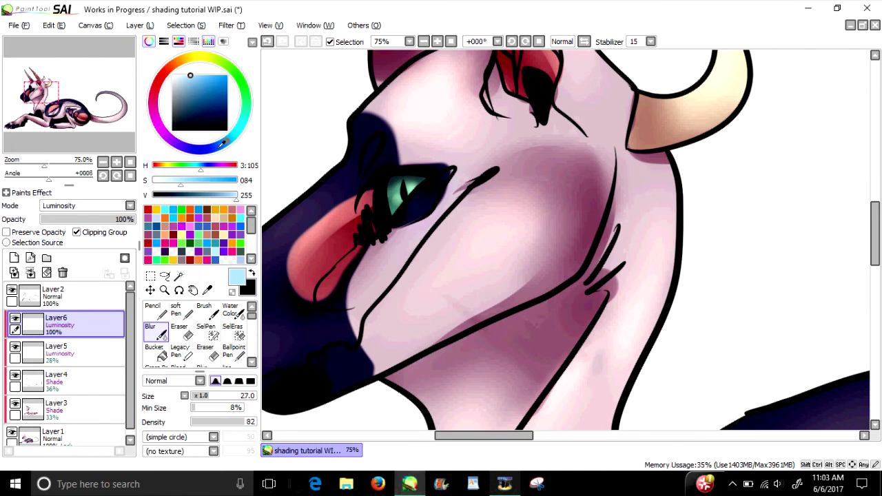
click(149, 42)
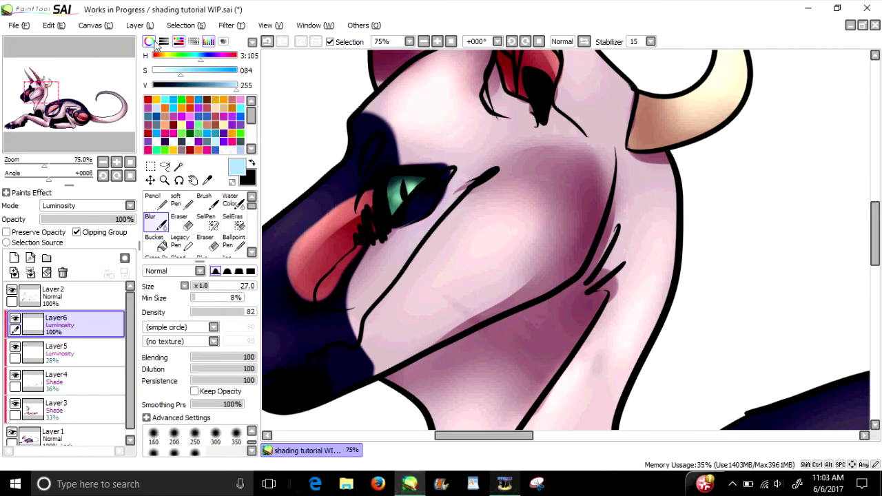
Examine the whole creature, including its head, body and front legs, at different zoom levels.
scroll(41, 79, down, 5)
drag(35, 77, 54, 78)
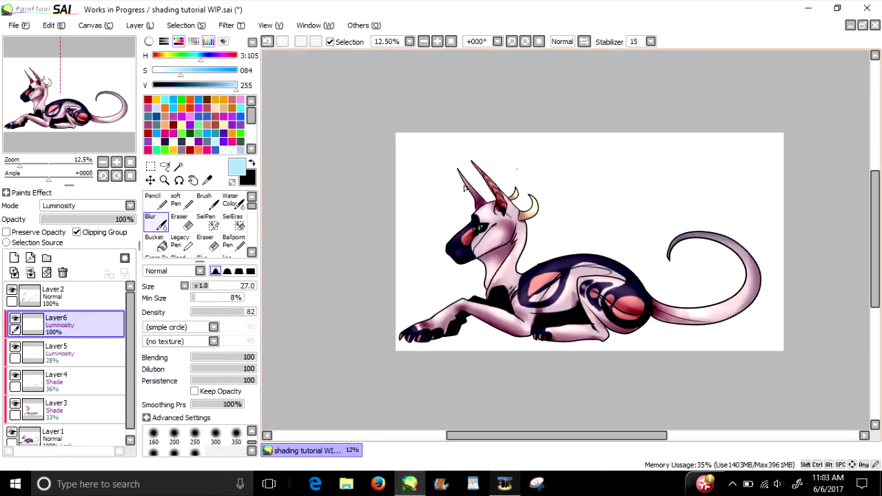
scroll(465, 187, up, 2)
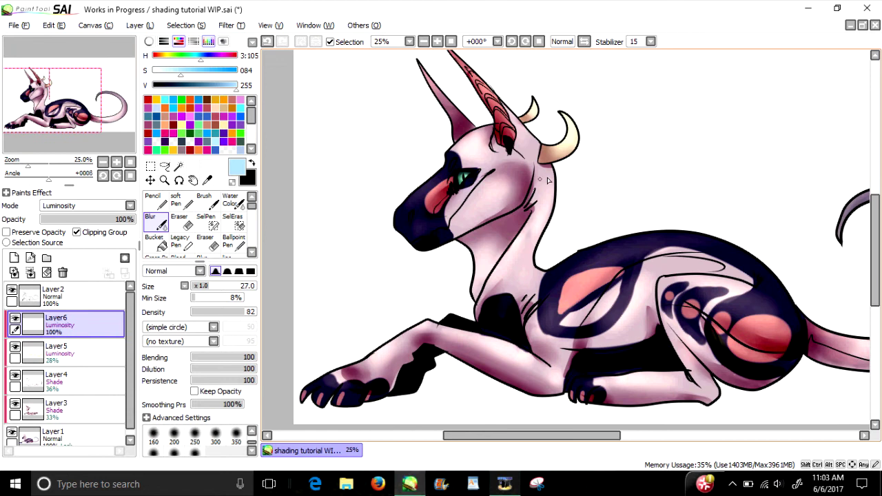
drag(73, 102, 51, 104)
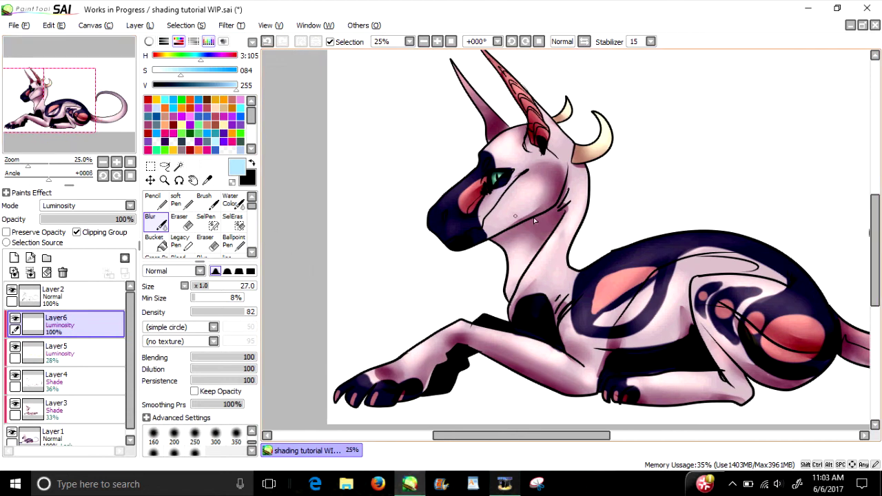
scroll(534, 220, down, 2)
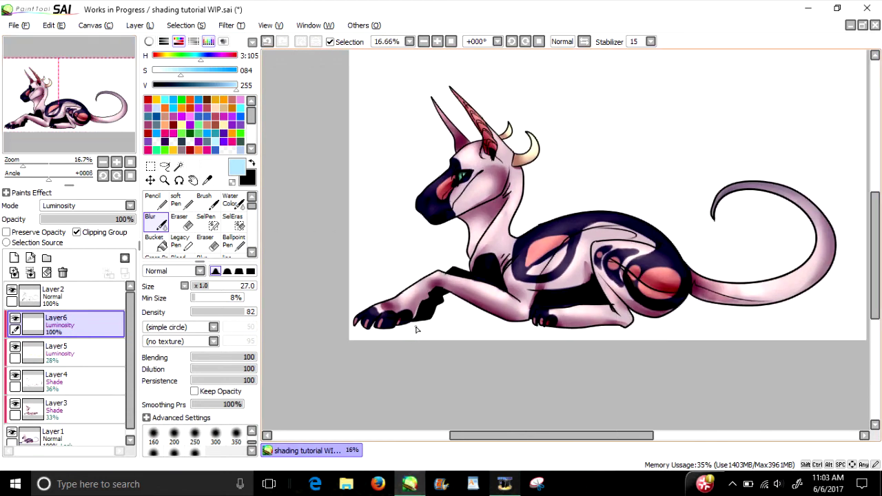
drag(43, 119, 62, 107)
scroll(55, 106, up, 1)
Paint a small light blue mark on the chin with the Pencil at size 16 on Layer6.
key(n)
scroll(454, 332, down, 2)
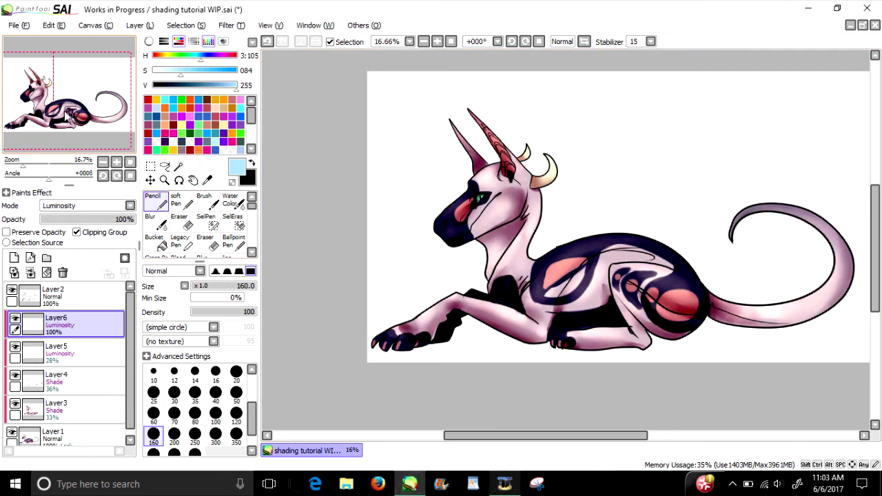
drag(68, 113, 76, 117)
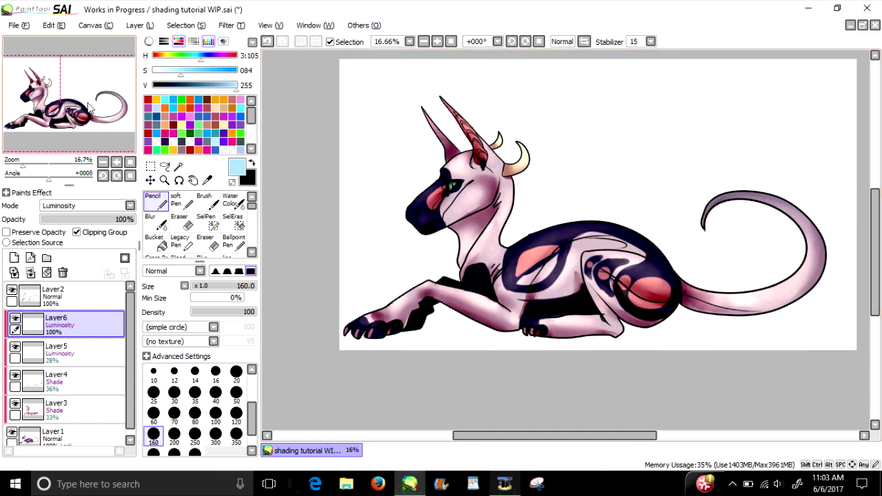
scroll(88, 106, up, 1)
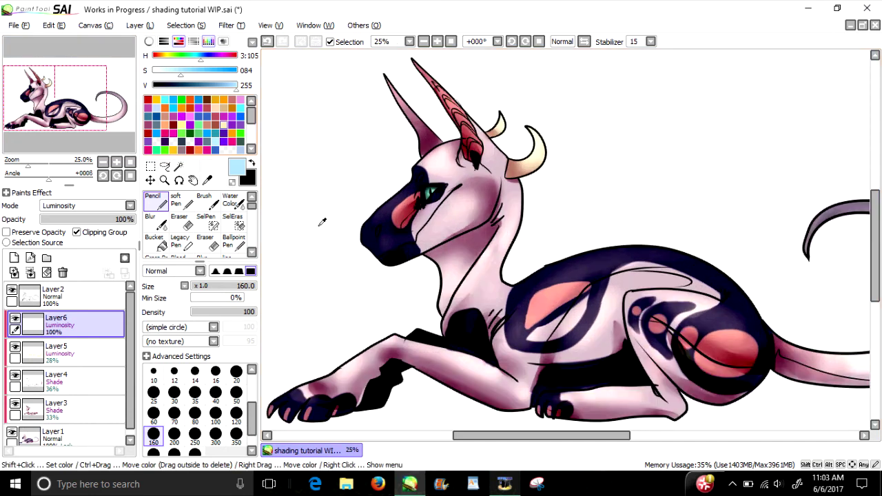
scroll(322, 222, down, 1)
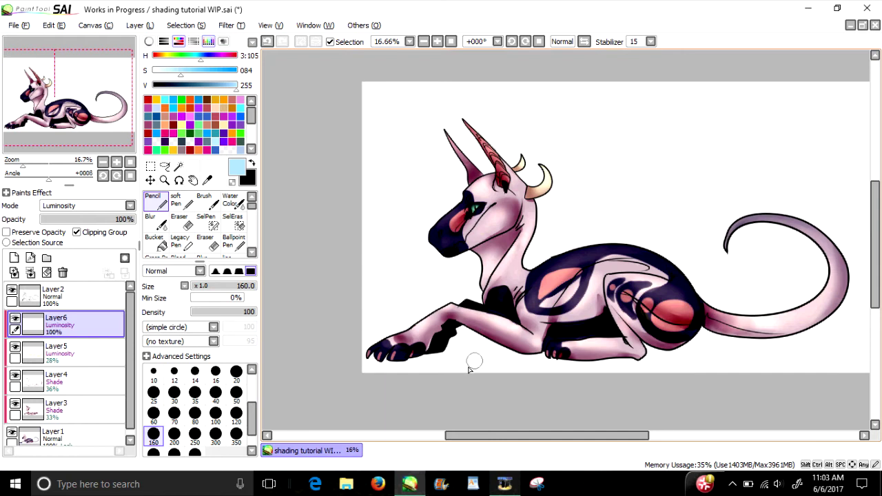
scroll(81, 128, up, 3)
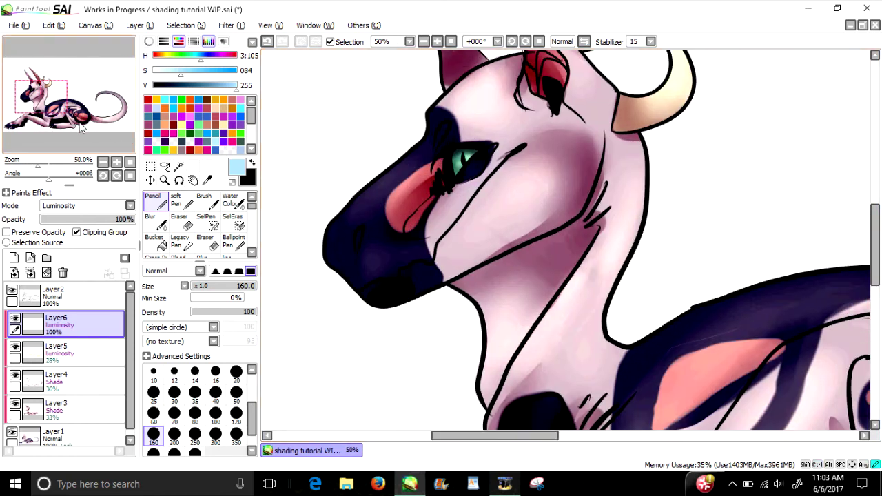
click(215, 372)
scroll(368, 342, up, 2)
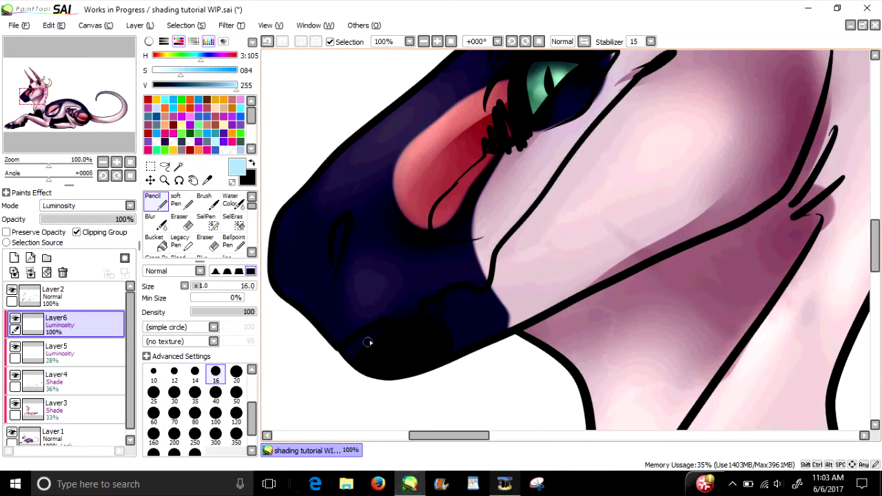
drag(372, 370, 372, 371)
Paint light blue reflected light along the lower jaw from chin to cheek with the Brush at size 43.
click(204, 198)
drag(200, 290, 218, 288)
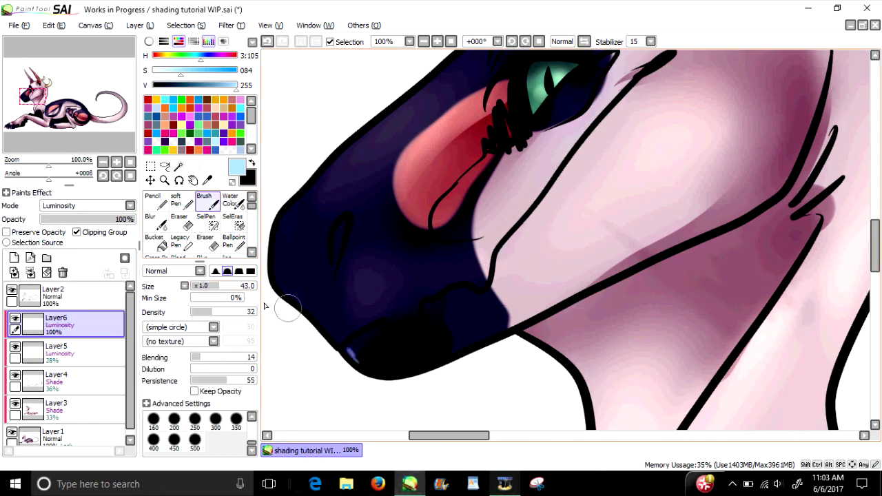
mouse_move(346, 350)
mouse_down()
mouse_move(409, 362)
mouse_move(441, 358)
mouse_move(397, 356)
mouse_move(409, 348)
mouse_move(459, 356)
mouse_move(365, 348)
mouse_move(651, 279)
mouse_up()
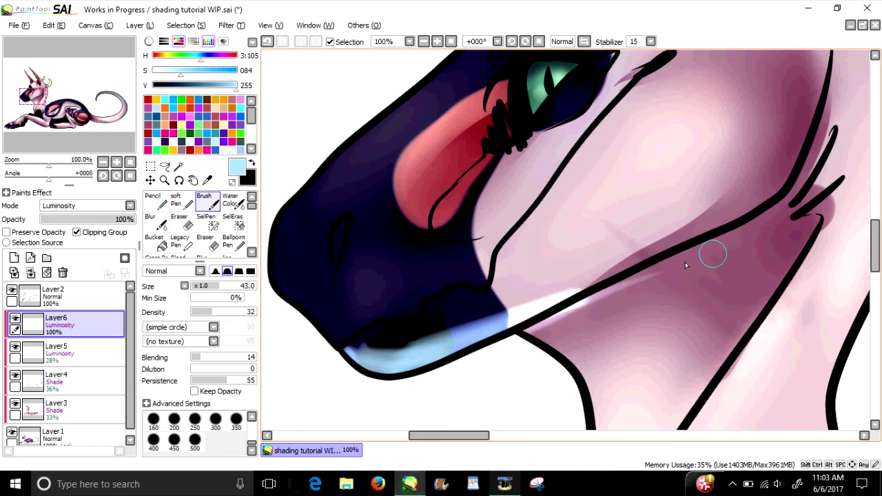
drag(558, 293, 777, 193)
mouse_move(738, 216)
mouse_down()
mouse_move(824, 93)
mouse_move(786, 173)
mouse_move(823, 86)
mouse_move(824, 93)
mouse_move(821, 70)
mouse_move(755, 213)
mouse_up()
mouse_move(800, 155)
mouse_down()
mouse_move(763, 198)
mouse_move(676, 250)
mouse_up()
Paint light blue reflected light on the throat under the jaw and along the neck line.
scroll(512, 308, down, 3)
scroll(521, 217, up, 2)
mouse_move(485, 206)
mouse_down()
mouse_move(523, 221)
mouse_move(516, 250)
mouse_move(528, 232)
mouse_move(545, 306)
mouse_up()
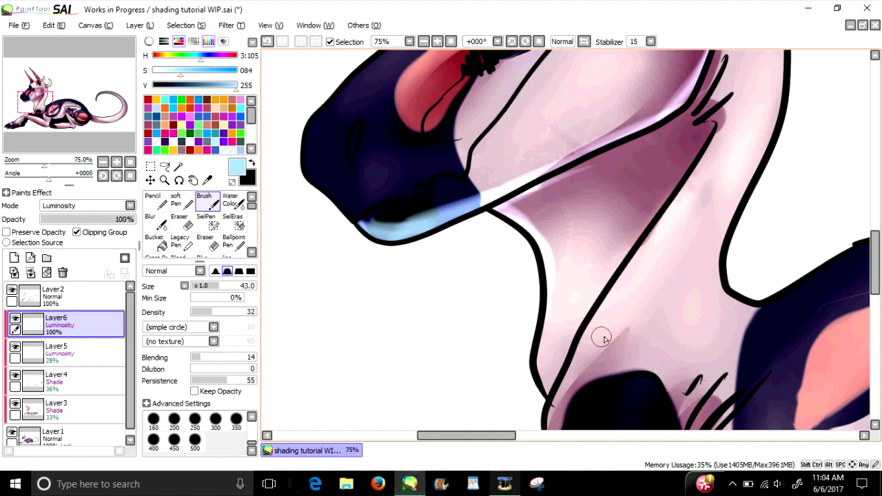
mouse_move(603, 339)
mouse_down()
mouse_move(641, 253)
mouse_move(598, 330)
mouse_move(667, 223)
mouse_up()
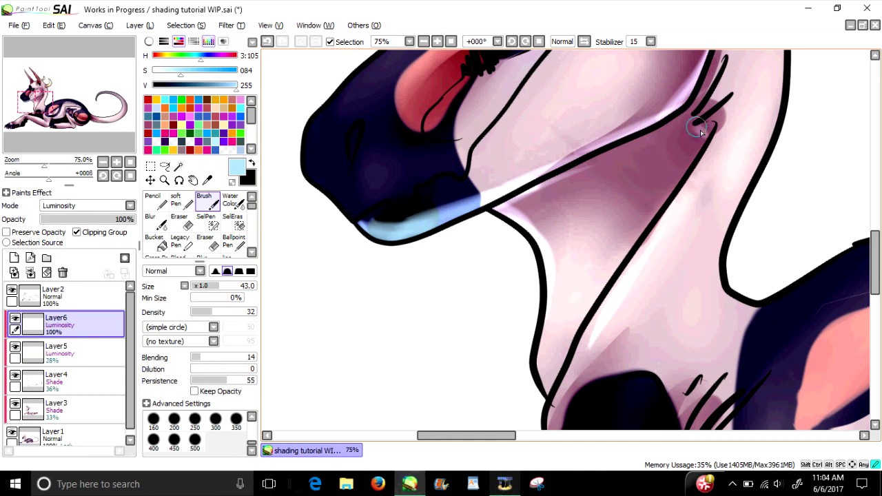
mouse_move(699, 131)
mouse_down()
mouse_move(644, 132)
mouse_move(682, 155)
mouse_move(694, 130)
mouse_move(685, 128)
mouse_move(679, 147)
mouse_move(656, 136)
mouse_move(688, 154)
mouse_up()
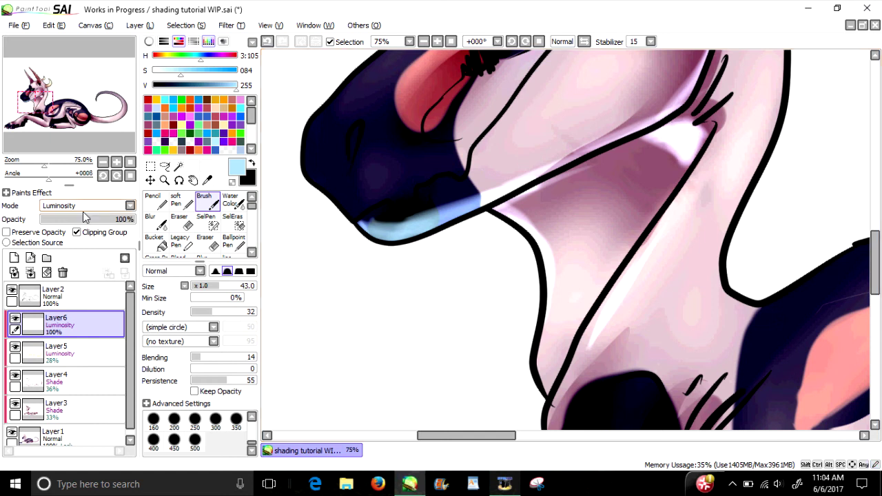
Reduce the opacity of Layer6 to 24%.
drag(87, 219, 69, 221)
scroll(71, 140, down, 5)
drag(33, 82, 48, 80)
scroll(84, 153, up, 1)
drag(71, 219, 60, 219)
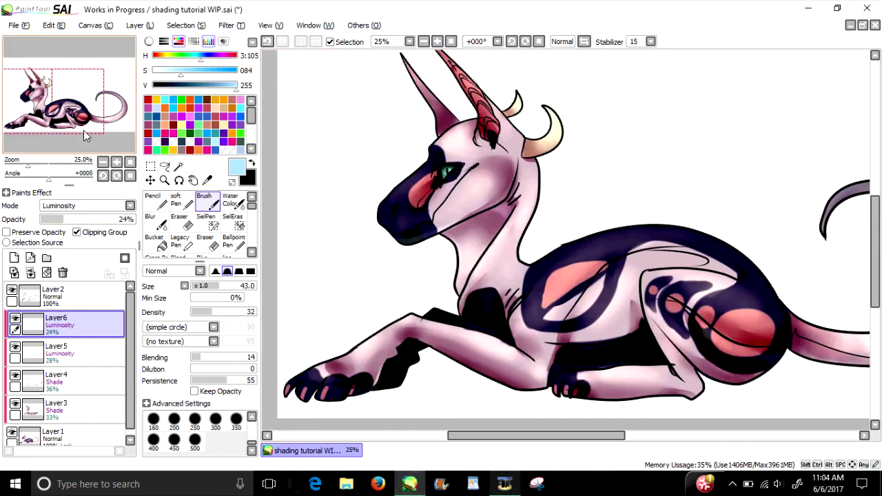
Paint a faint curved light blue highlight on the dark chest patch above the foreleg.
scroll(367, 169, up, 4)
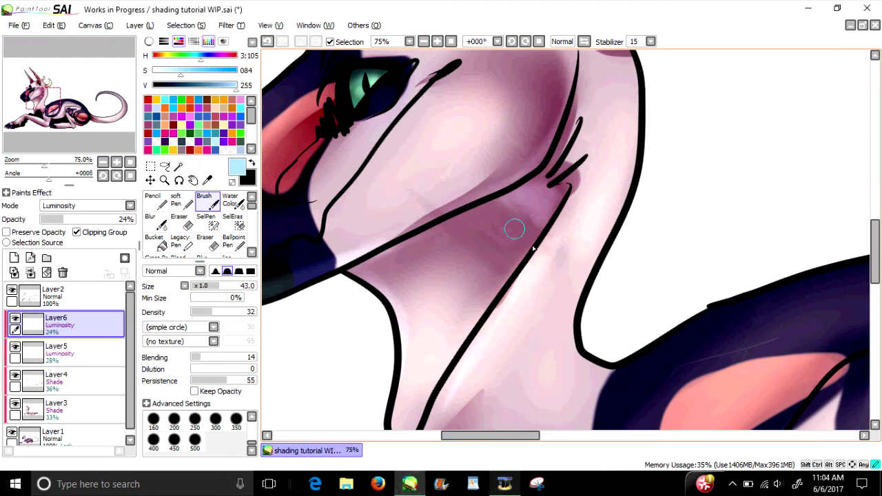
scroll(55, 67, down, 4)
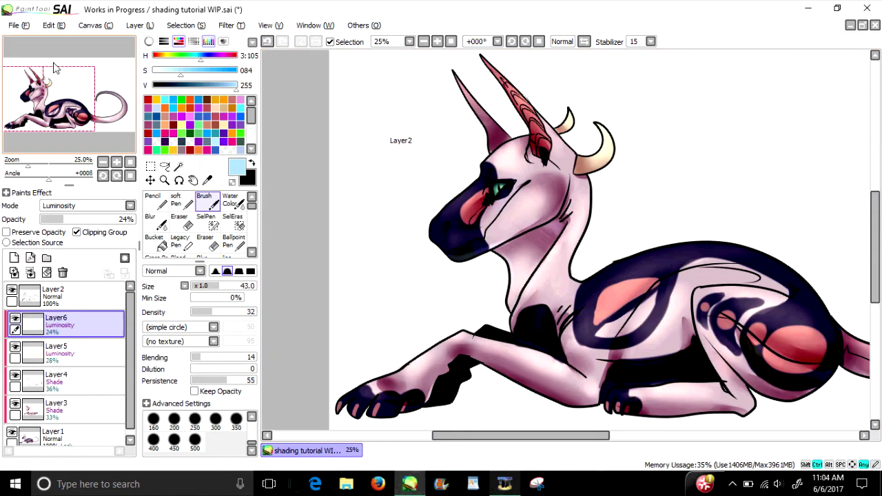
drag(55, 68, 67, 90)
scroll(61, 88, up, 1)
scroll(59, 87, down, 1)
scroll(416, 265, up, 4)
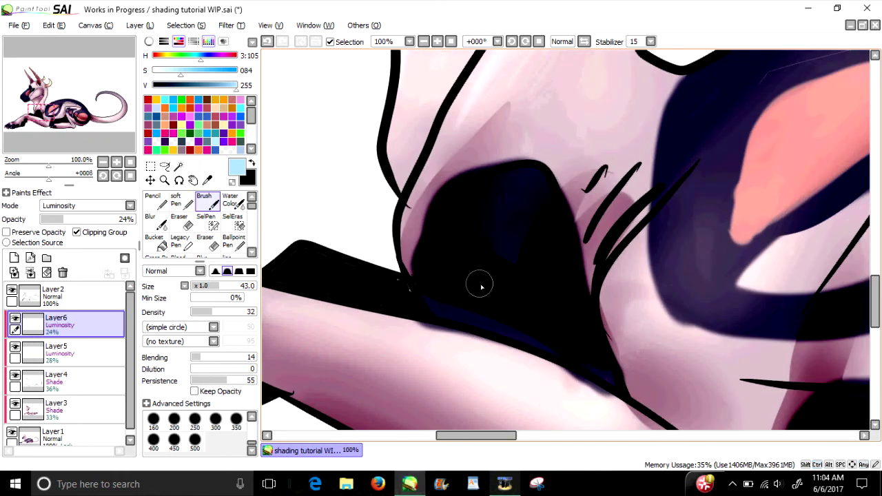
mouse_move(454, 245)
mouse_down()
mouse_move(521, 307)
mouse_move(464, 263)
mouse_move(475, 297)
mouse_move(550, 326)
mouse_up()
Paint faint light blue reflected light on the front paw's toes and along the back edge of its ankle.
scroll(513, 296, down, 3)
drag(406, 254, 404, 222)
scroll(383, 273, up, 2)
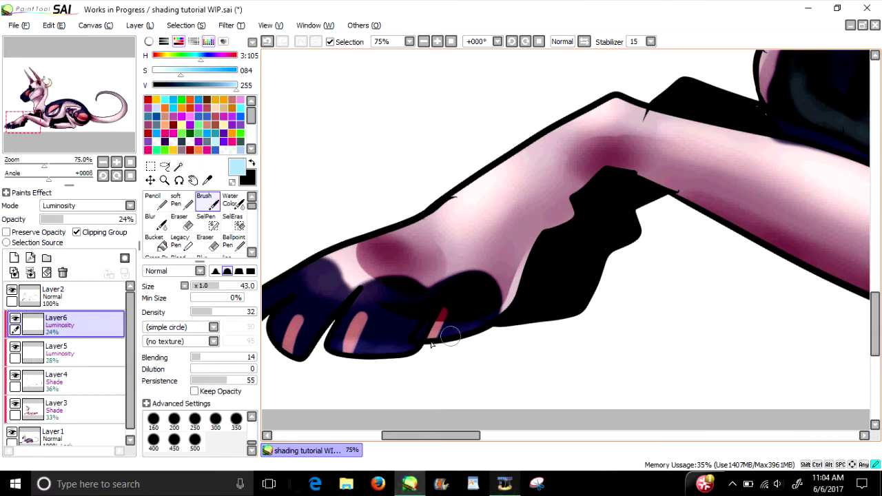
scroll(344, 207, down, 2)
drag(309, 220, 420, 273)
scroll(422, 273, up, 3)
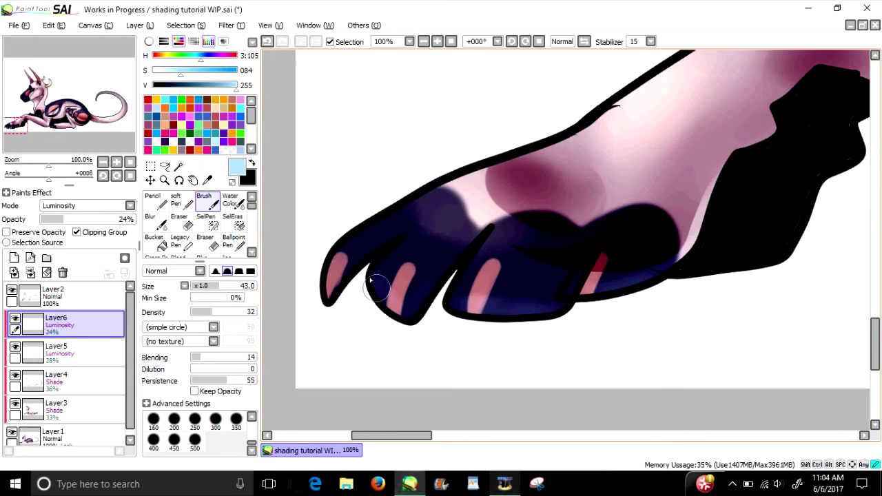
Paint light blue reflected light behind the front leg's wrist and along the underside of the forearm.
scroll(343, 279, down, 2)
drag(427, 176, 360, 168)
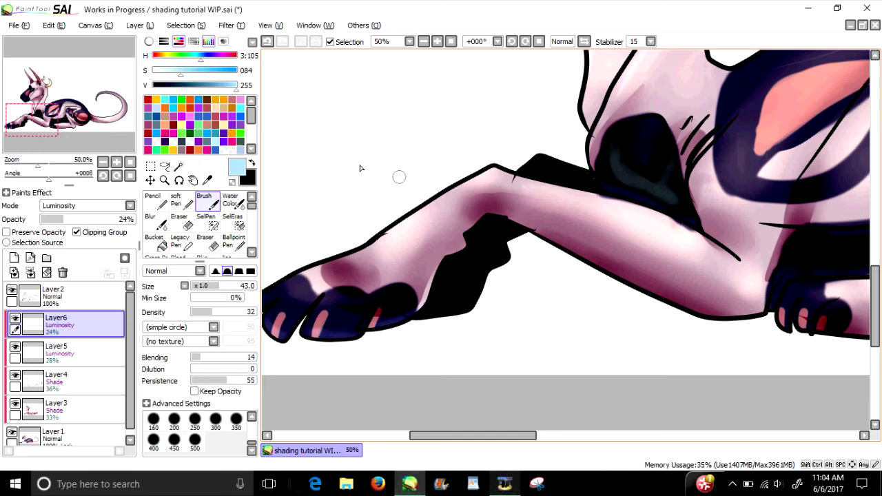
scroll(398, 177, up, 1)
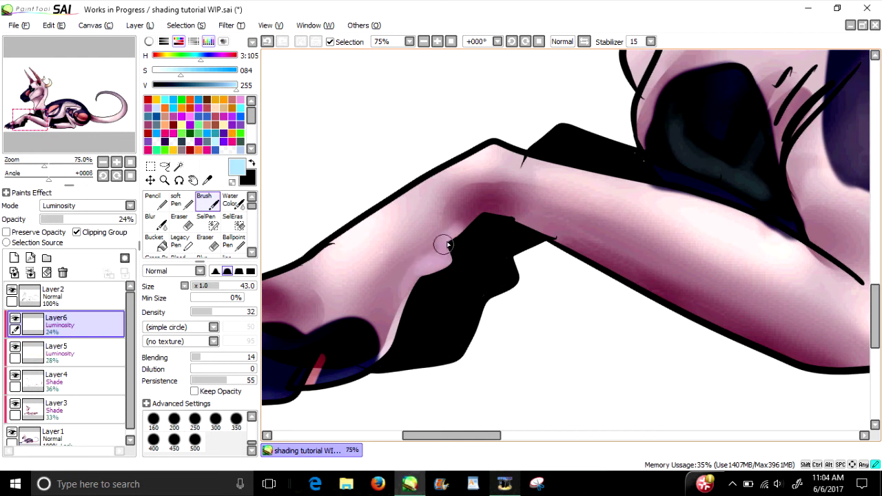
mouse_move(444, 245)
mouse_down()
mouse_move(478, 204)
mouse_move(683, 294)
mouse_up()
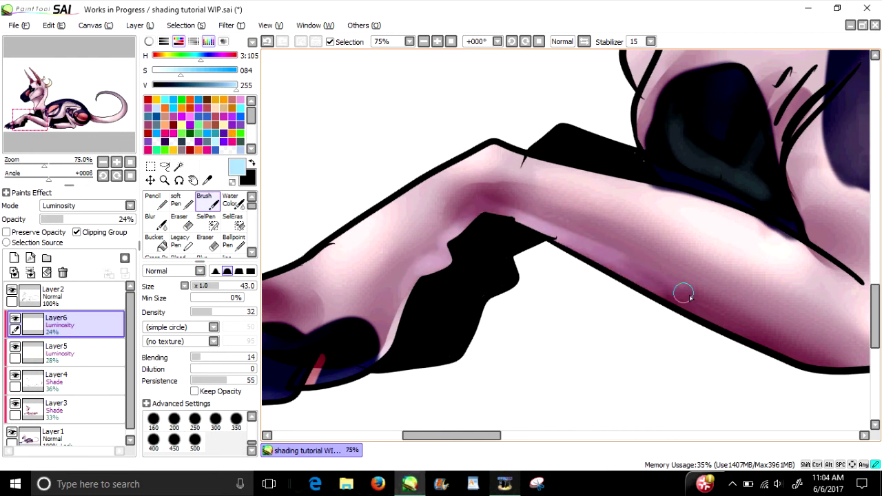
Set the brush size to 73 and paint light blue reflected light along the forearm's lower edge toward the elbow.
drag(203, 288, 241, 295)
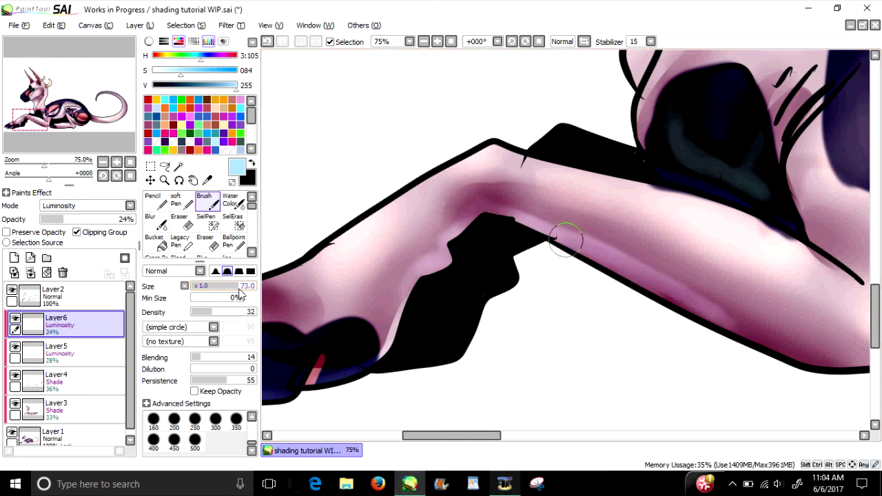
scroll(452, 289, down, 2)
scroll(453, 291, up, 1)
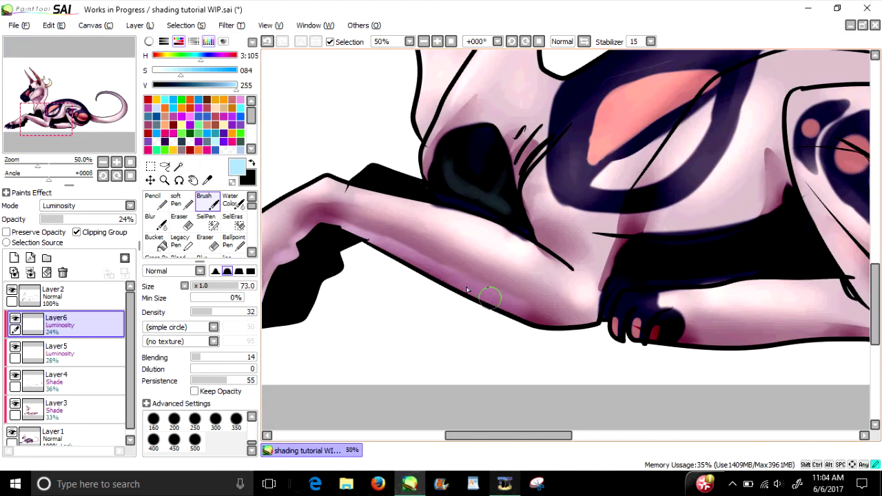
Paint faint light blue reflected light across the dark belly patch above the hind paw.
scroll(466, 290, down, 1)
scroll(468, 305, up, 2)
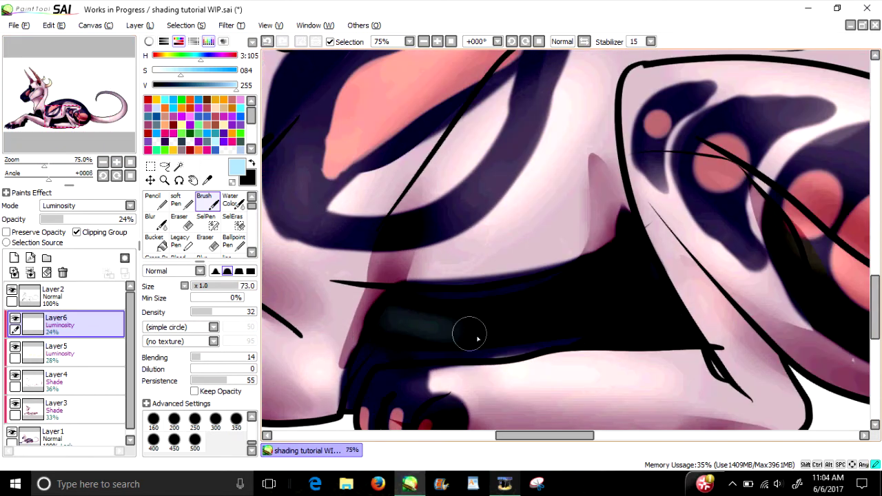
scroll(441, 324, down, 2)
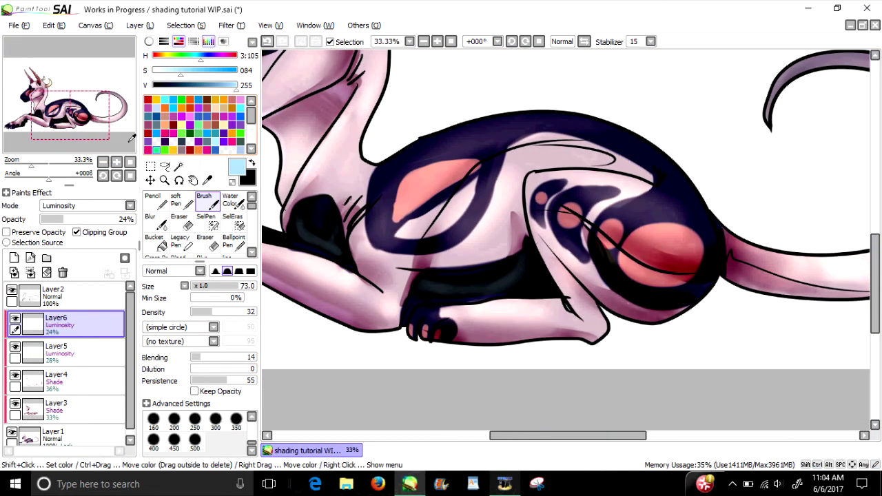
Paint light blue reflected light along the underside of the haunch.
scroll(466, 347, up, 1)
scroll(530, 341, down, 1)
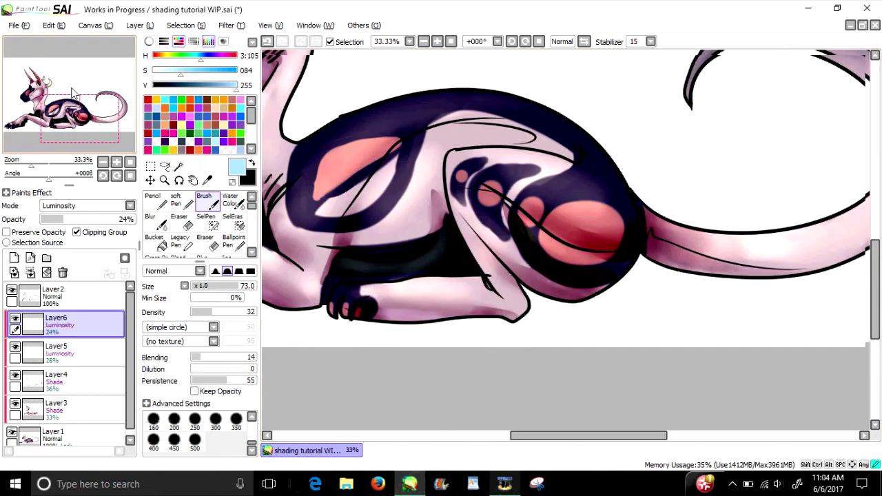
scroll(567, 261, up, 1)
mouse_move(584, 324)
mouse_down()
mouse_move(519, 302)
mouse_move(490, 242)
mouse_move(523, 291)
mouse_move(565, 303)
mouse_move(531, 351)
mouse_move(558, 353)
mouse_move(485, 332)
mouse_up()
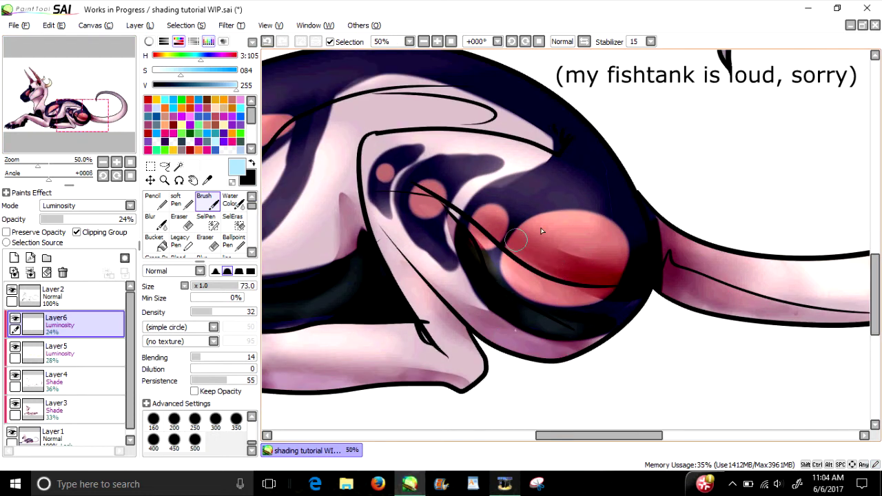
Paint light blue reflected light along the tail, covering its outer curve and its base near the haunch.
scroll(304, 166, down, 1)
scroll(304, 166, up, 1)
scroll(311, 175, down, 2)
scroll(498, 310, up, 1)
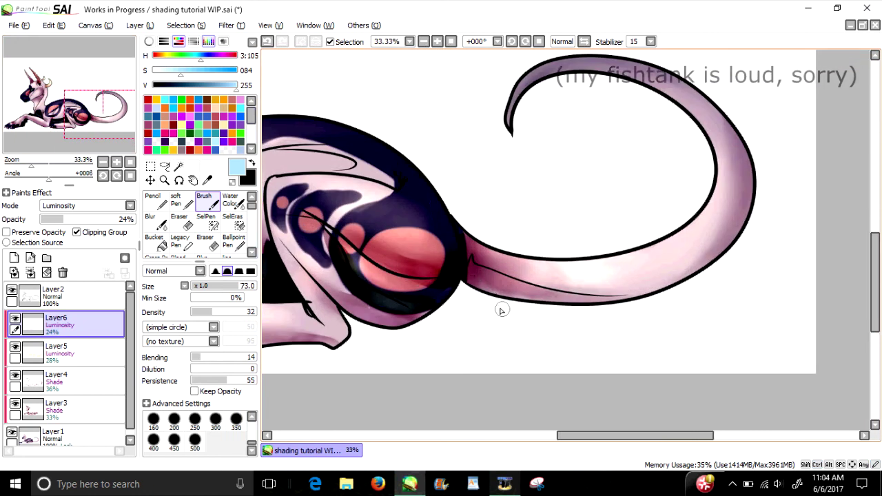
mouse_move(552, 309)
mouse_down()
mouse_move(685, 284)
mouse_move(725, 222)
mouse_move(691, 272)
mouse_move(730, 249)
mouse_move(755, 180)
mouse_move(733, 243)
mouse_up()
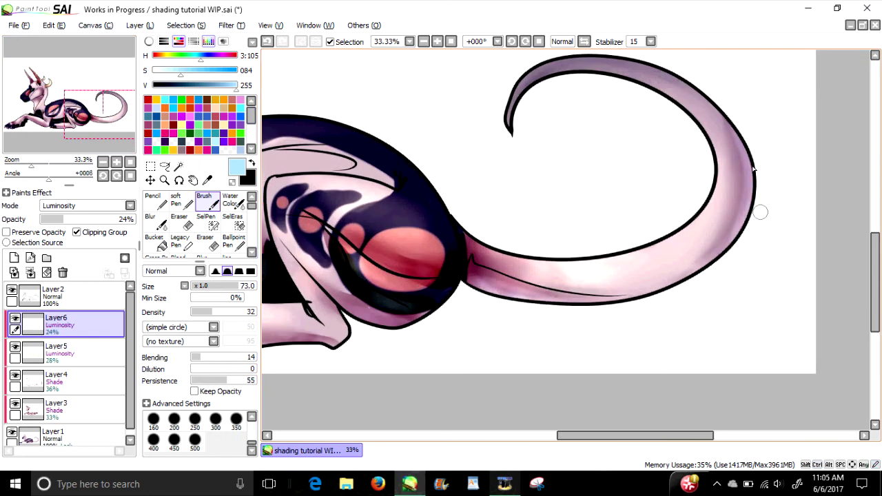
mouse_move(733, 112)
mouse_down()
mouse_move(717, 113)
mouse_move(631, 63)
mouse_up()
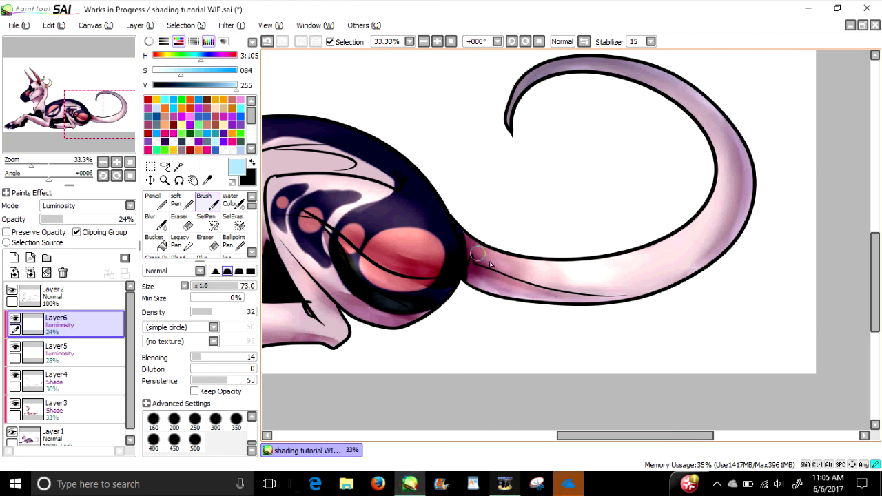
drag(480, 255, 733, 302)
Soften the reflected light under the jaw and on the neck with the Blur tool at size 61.
scroll(567, 273, down, 2)
scroll(733, 302, up, 1)
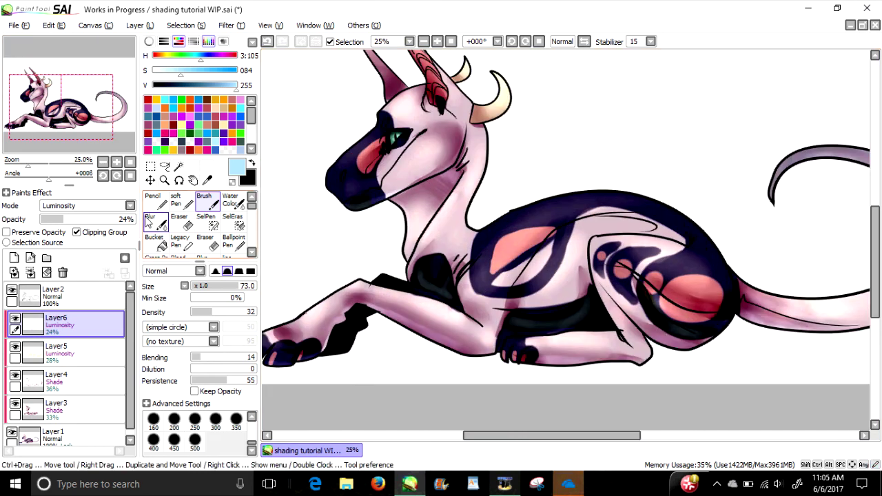
click(149, 219)
scroll(490, 211, up, 2)
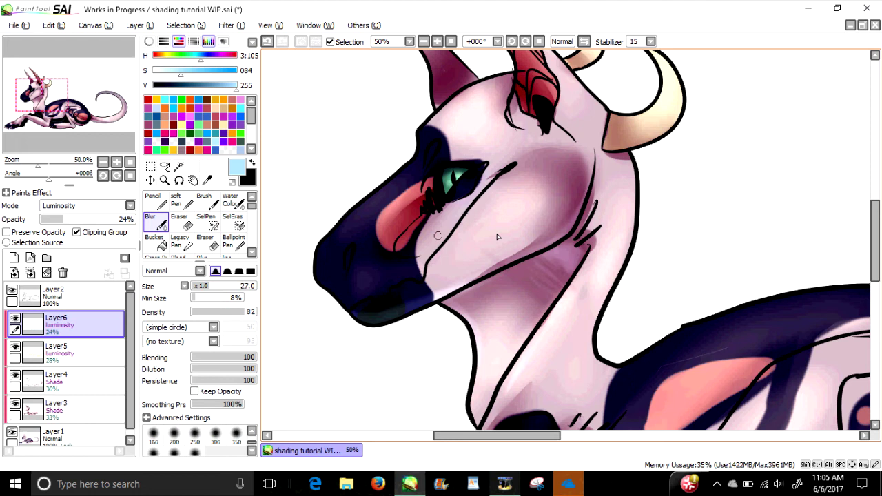
drag(216, 289, 233, 290)
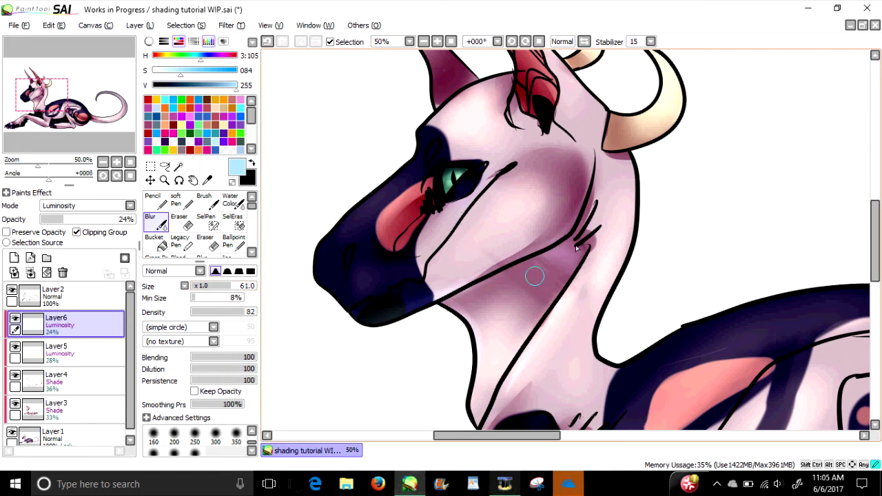
Enlarge the Blur tool to size 81 and smooth the reflected light on the dark belly patch.
click(59, 71)
scroll(62, 70, down, 1)
drag(64, 70, 61, 113)
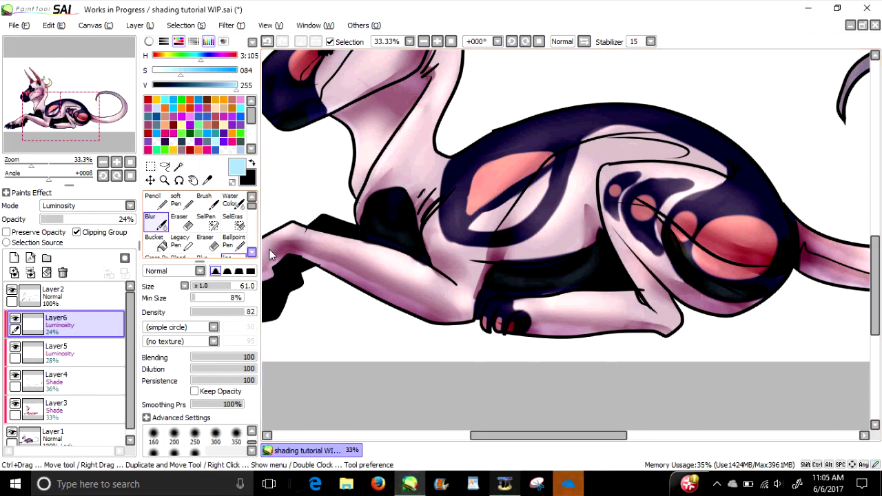
click(241, 285)
drag(593, 257, 510, 286)
Blur the light blue reflected light on the foreleg and along the outer curve of the tail.
scroll(81, 84, up, 1)
drag(81, 84, 31, 121)
scroll(107, 99, down, 1)
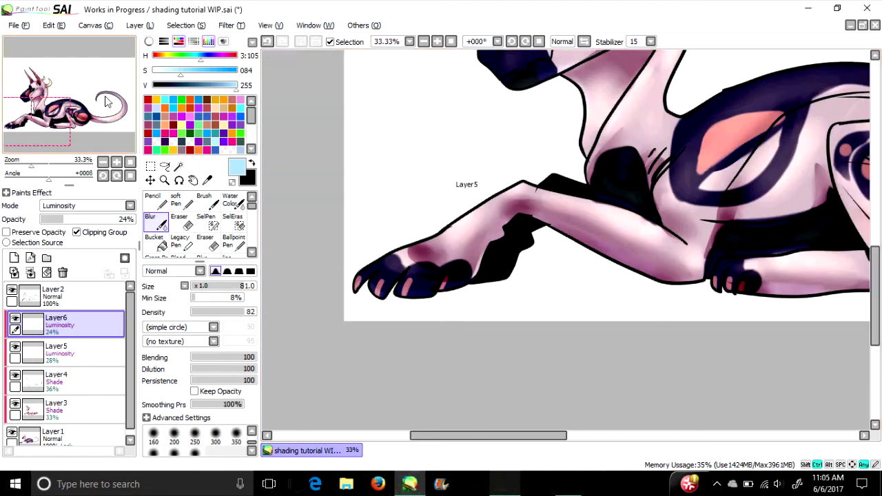
click(61, 116)
scroll(61, 117, up, 1)
click(79, 112)
scroll(117, 105, down, 1)
click(117, 106)
drag(580, 131, 649, 227)
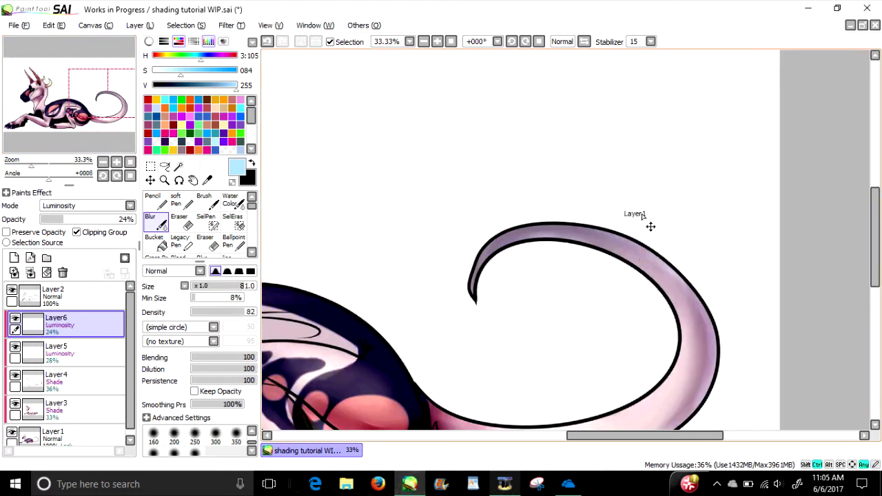
Check the blended reflected light on the whole creature and up close around the ears and horns.
scroll(23, 95, down, 2)
drag(23, 95, 6, 98)
mouse_move(53, 81)
mouse_down()
mouse_move(32, 98)
mouse_move(59, 95)
mouse_up()
scroll(40, 92, up, 1)
scroll(42, 95, down, 1)
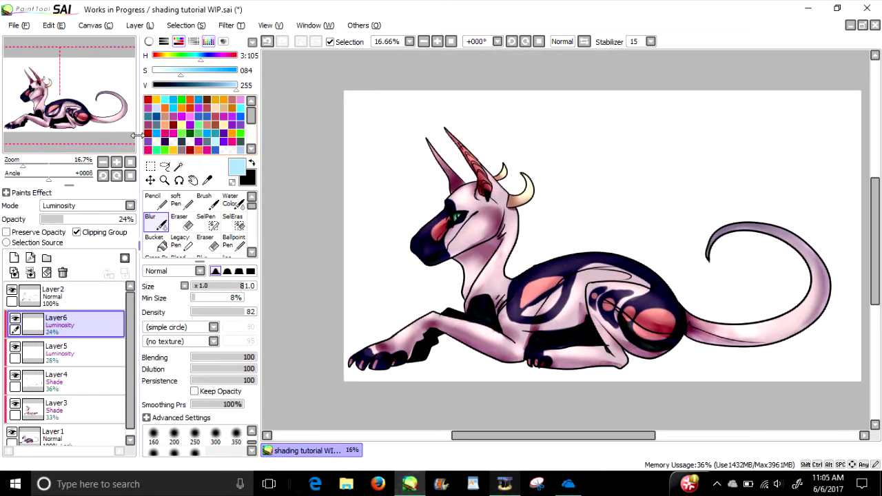
click(204, 200)
scroll(483, 160, up, 3)
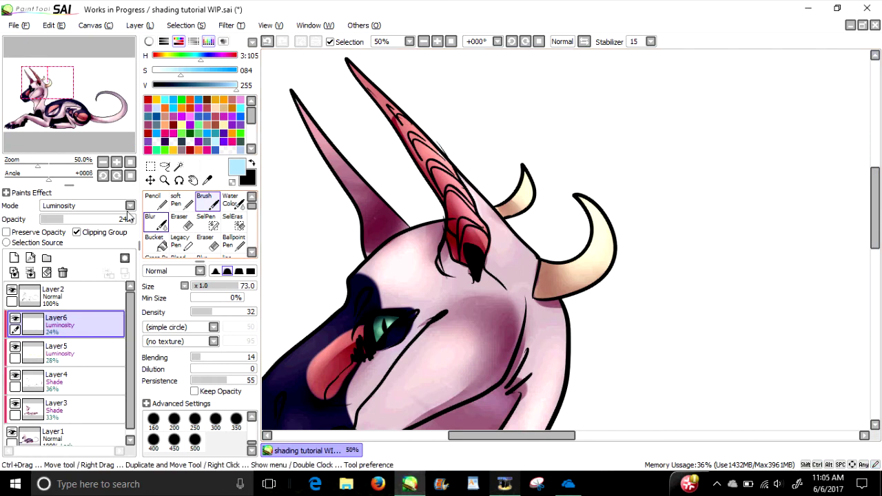
click(154, 220)
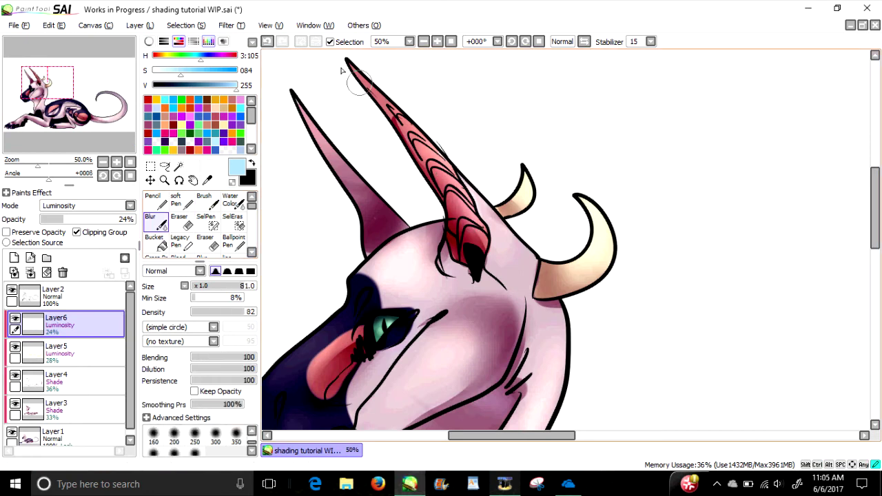
scroll(341, 71, down, 3)
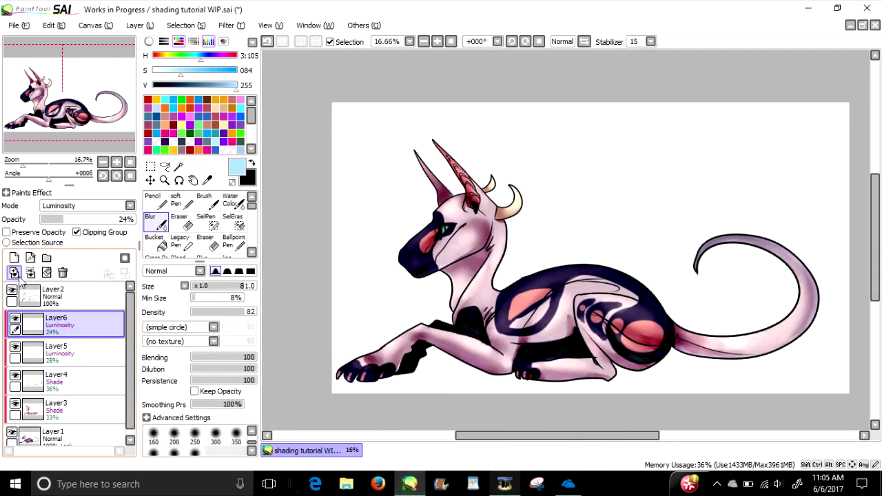
Add a new clipped layer above Layer6 and set its blending mode to Luminosity.
click(15, 273)
click(60, 206)
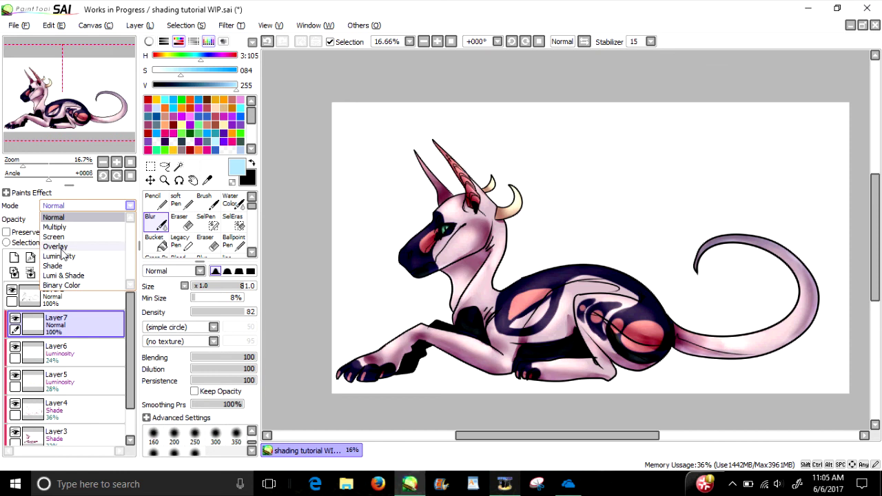
click(69, 251)
Paint pale yellow highlights along the top of the forehead and down the muzzle with the Brush at size 25.
click(153, 199)
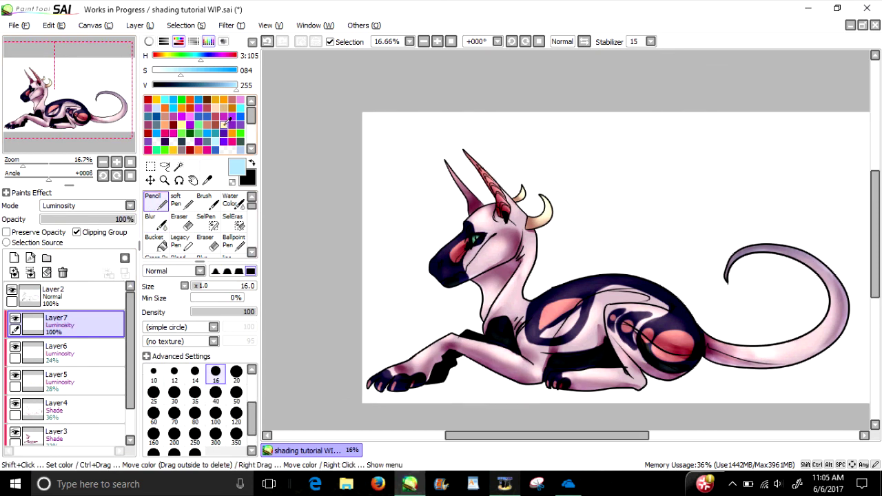
click(224, 124)
drag(98, 77, 102, 76)
drag(28, 101, 18, 104)
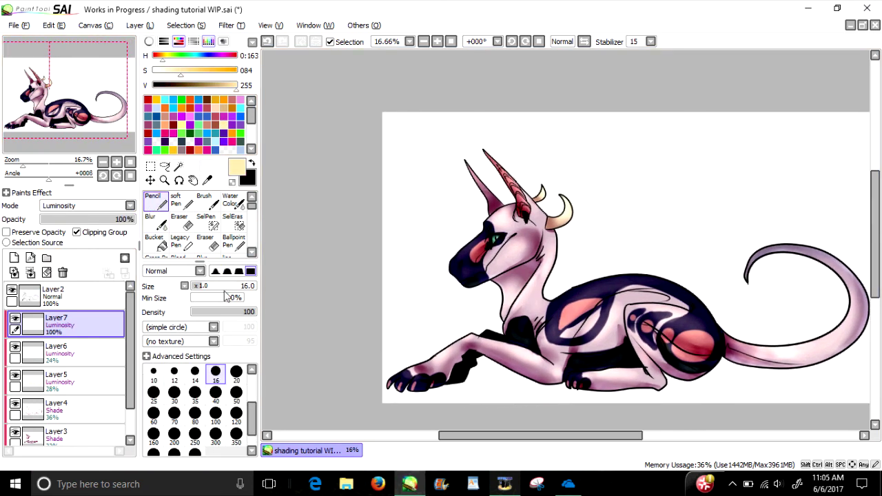
click(203, 199)
scroll(490, 218, up, 3)
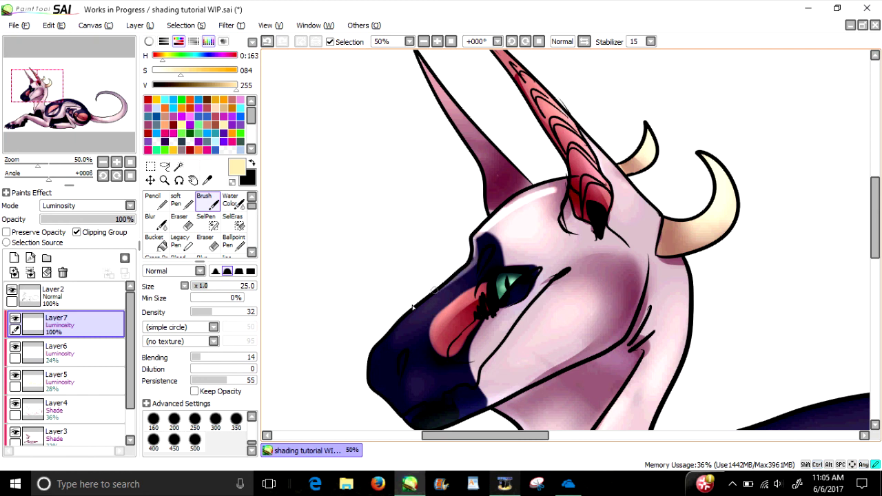
mouse_move(411, 306)
mouse_down()
mouse_move(375, 351)
mouse_move(394, 346)
mouse_up()
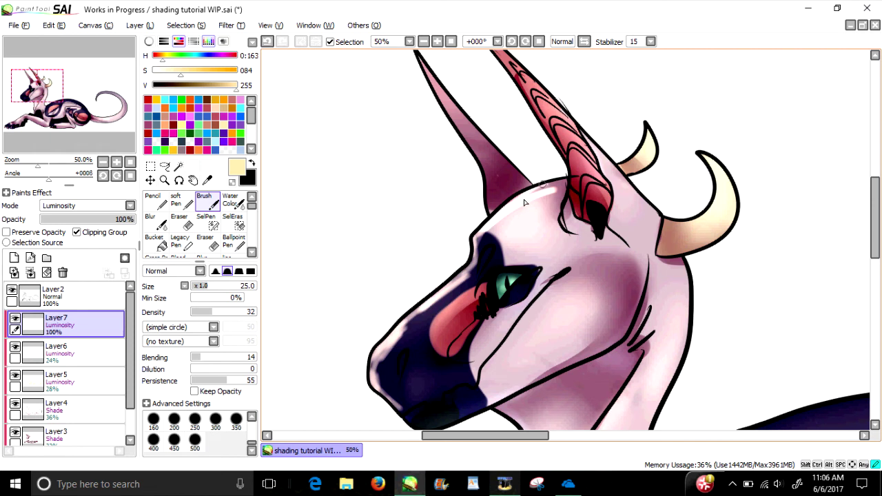
Paint a small pale yellow highlight in the green eye around the pupil.
scroll(504, 293, up, 3)
drag(502, 223, 455, 306)
scroll(451, 285, down, 3)
scroll(468, 283, up, 3)
scroll(444, 234, down, 3)
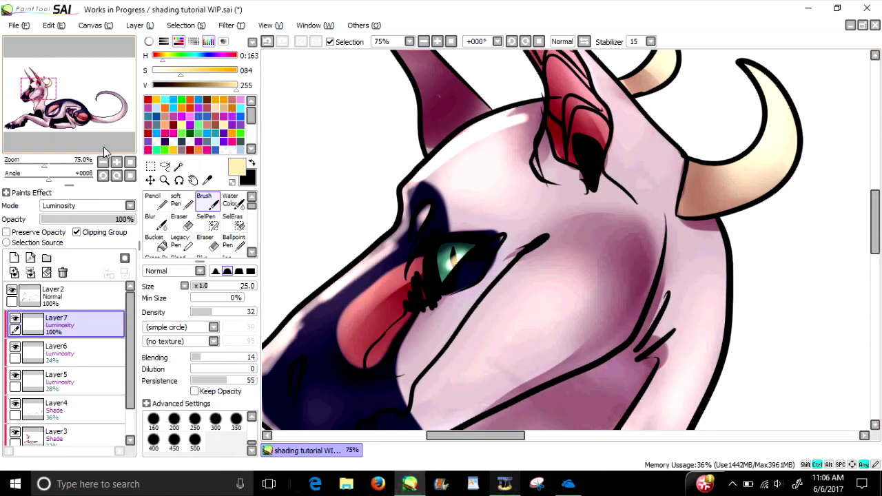
Reduce the opacity of Layer7 to 48%.
scroll(70, 120, down, 3)
drag(70, 120, 66, 114)
drag(107, 218, 87, 219)
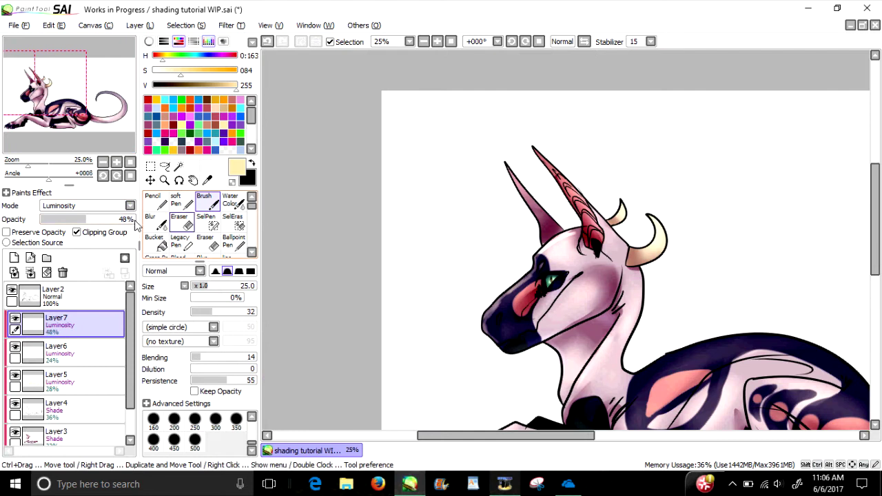
Blur the pale yellow highlights along the forehead and muzzle with the Blur tool at size 81.
click(156, 222)
scroll(505, 271, up, 2)
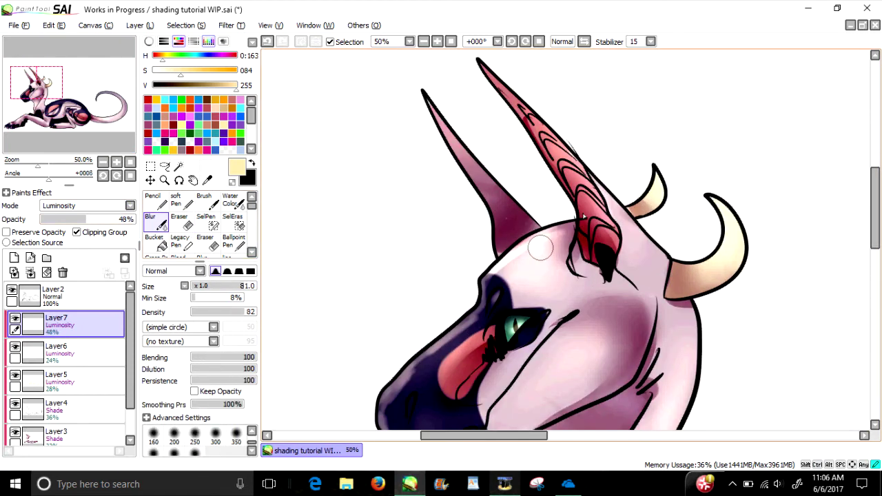
mouse_move(504, 270)
mouse_down()
mouse_move(458, 344)
mouse_move(414, 372)
mouse_move(389, 405)
mouse_up()
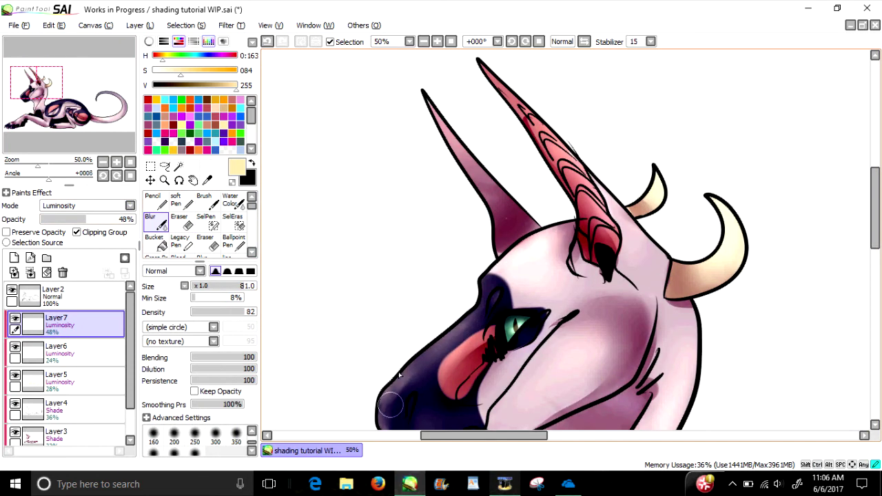
scroll(400, 413, down, 1)
scroll(393, 314, up, 1)
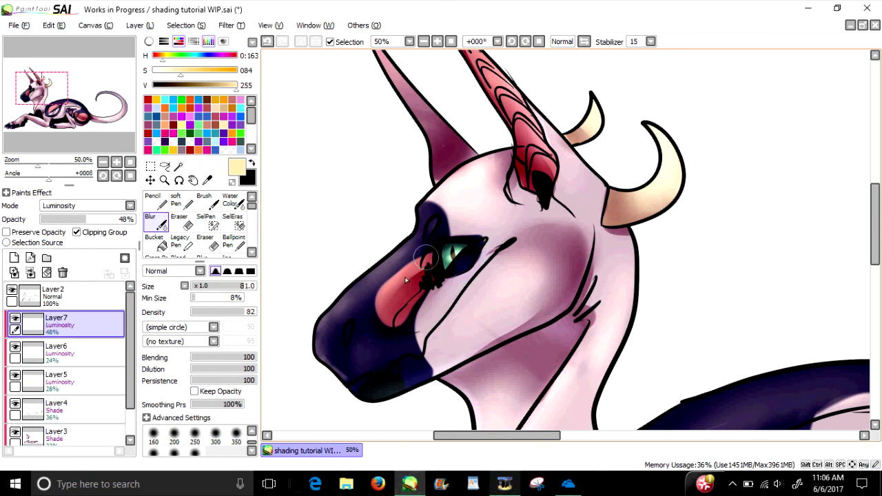
Add a new normal layer above Layer2 and sample a muted pink from the creature's neck as the drawing colour.
scroll(453, 242, down, 4)
scroll(454, 242, up, 1)
mouse_move(31, 112)
mouse_down()
mouse_move(54, 116)
mouse_move(53, 102)
mouse_up()
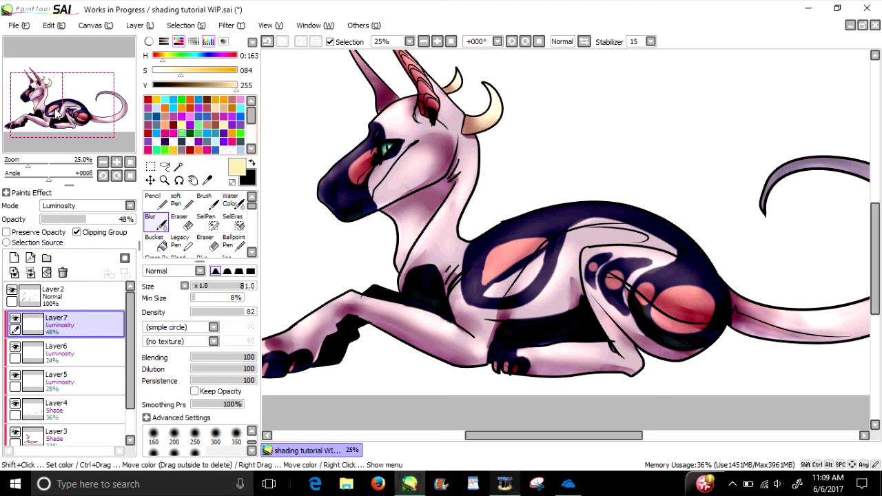
click(207, 181)
drag(82, 121, 56, 116)
click(60, 294)
click(14, 258)
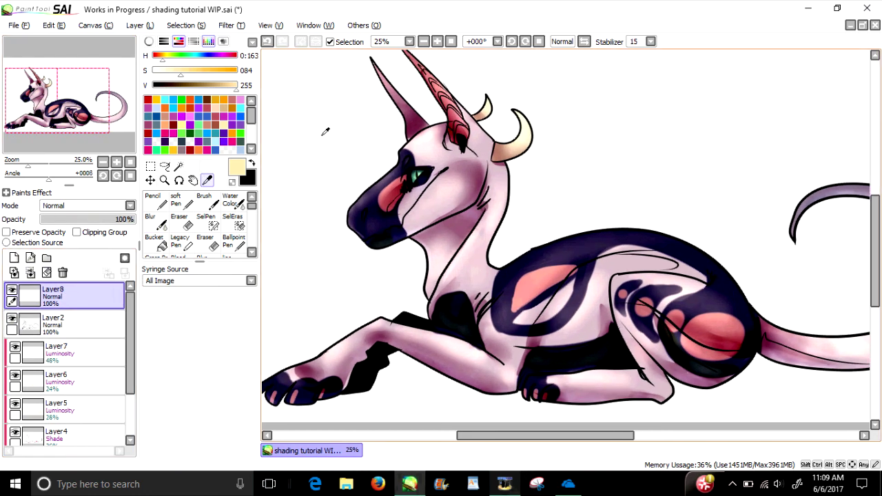
click(451, 239)
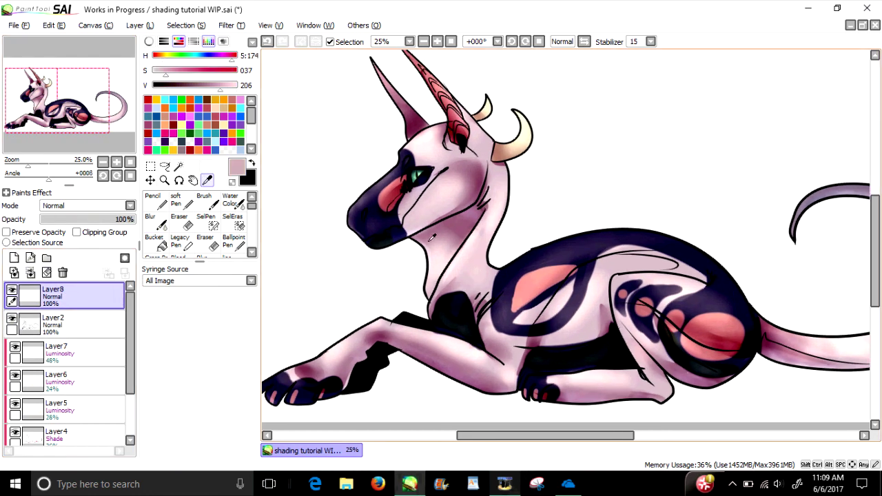
Hide the three Luminosity layers, Layer7, Layer6 and Layer5.
mouse_move(59, 116)
mouse_down()
mouse_move(44, 117)
mouse_move(55, 108)
mouse_up()
scroll(44, 117, up, 1)
scroll(55, 108, up, 1)
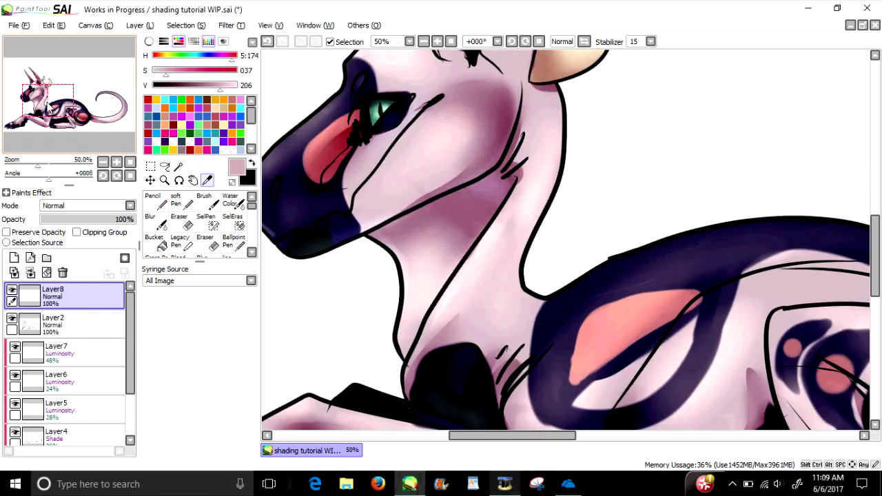
drag(130, 342, 130, 367)
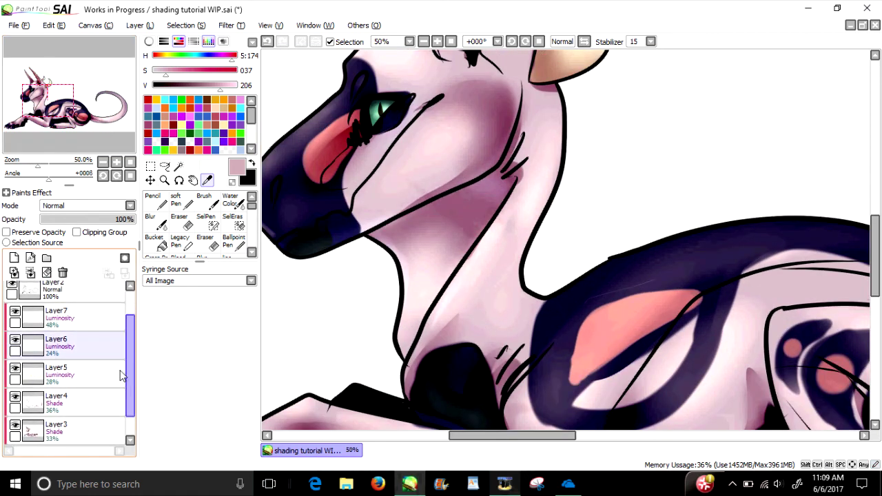
click(15, 314)
click(16, 342)
click(16, 371)
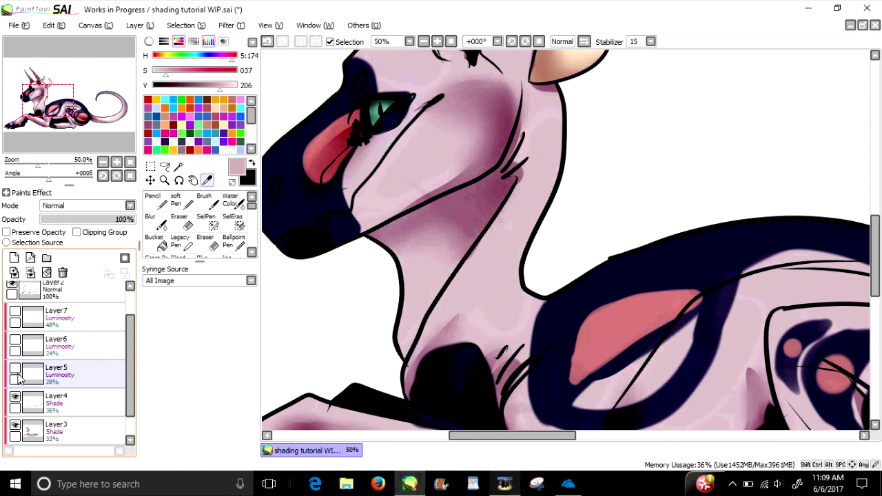
Hide Shade layers Layer4 and Layer3, and sample the flat pink from the creature's neck.
click(16, 399)
click(16, 427)
drag(128, 390, 129, 358)
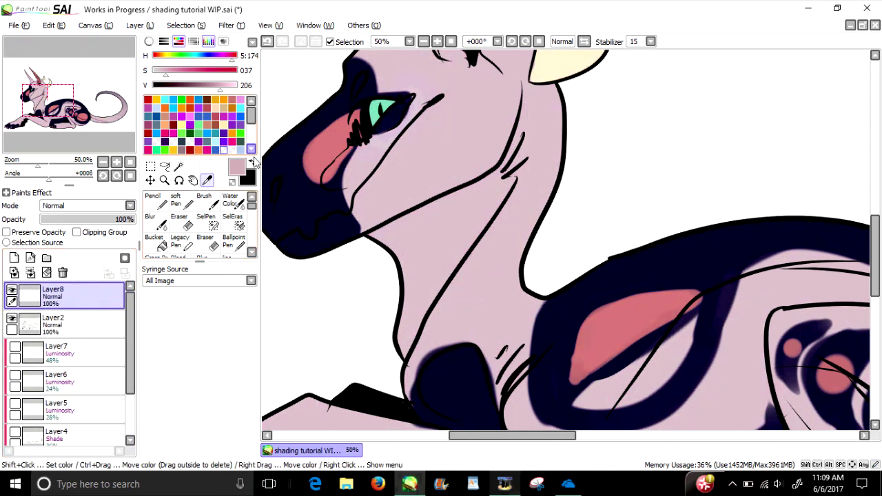
scroll(440, 217, up, 2)
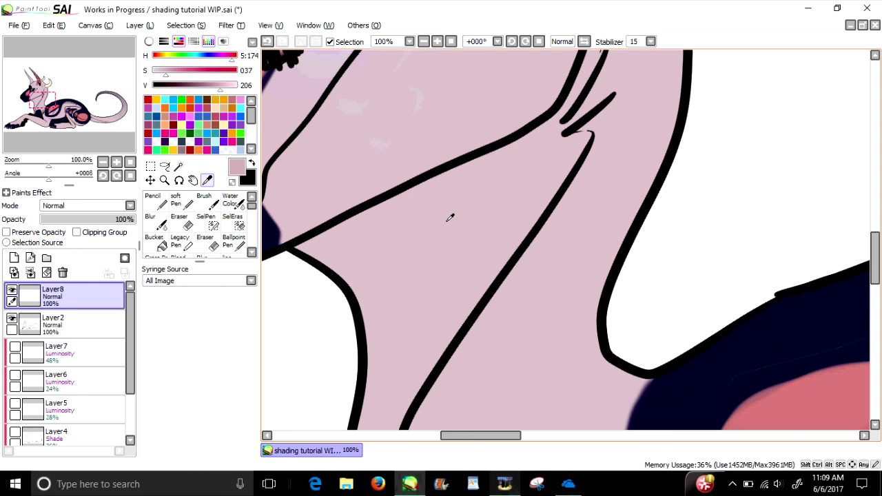
click(448, 218)
scroll(72, 133, down, 3)
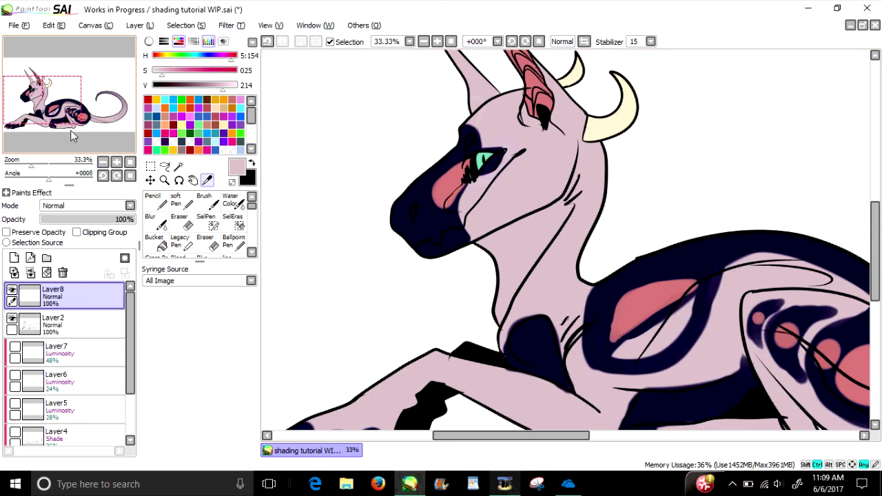
scroll(72, 133, right, 1)
drag(130, 368, 130, 410)
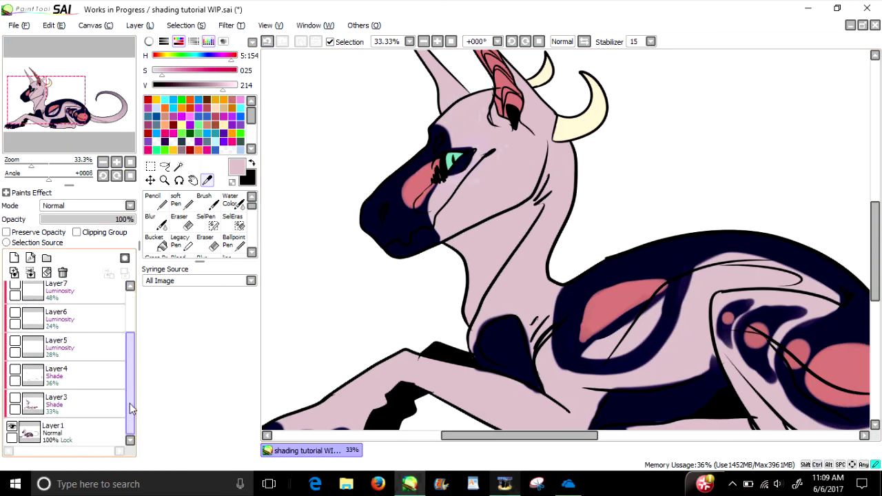
Show Shade layers Layer3 and Layer4 and Luminosity layers Layer5, Layer6 and Layer7 again.
click(15, 398)
click(15, 370)
click(15, 343)
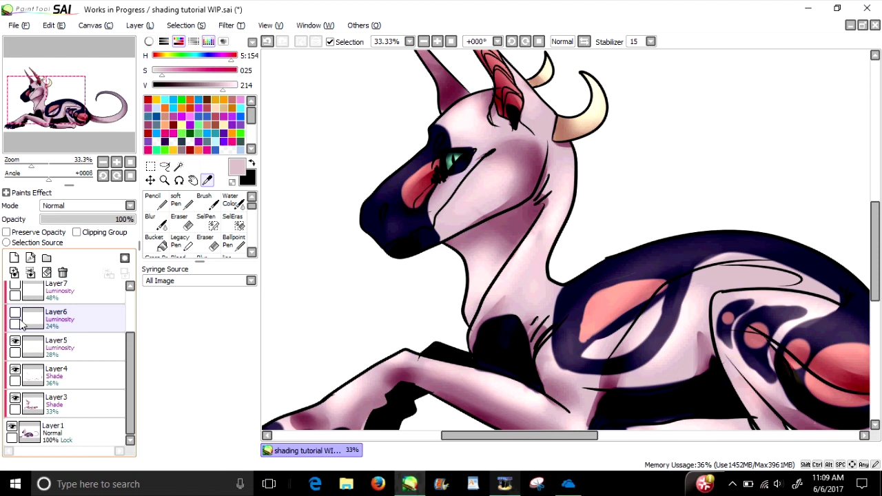
click(15, 314)
drag(130, 372, 119, 296)
click(15, 342)
Examine the blended shading and highlights on the creature's haunch, chest and horns up close, and on the whole figure.
click(27, 165)
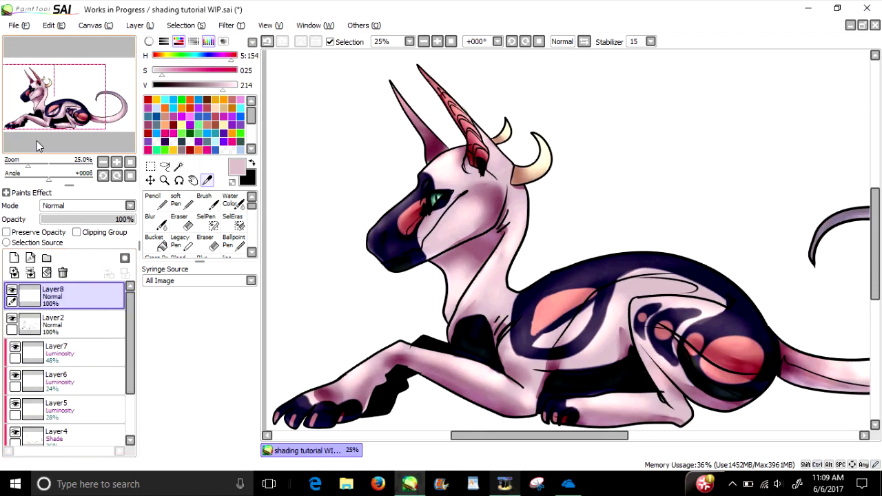
click(66, 106)
click(555, 239)
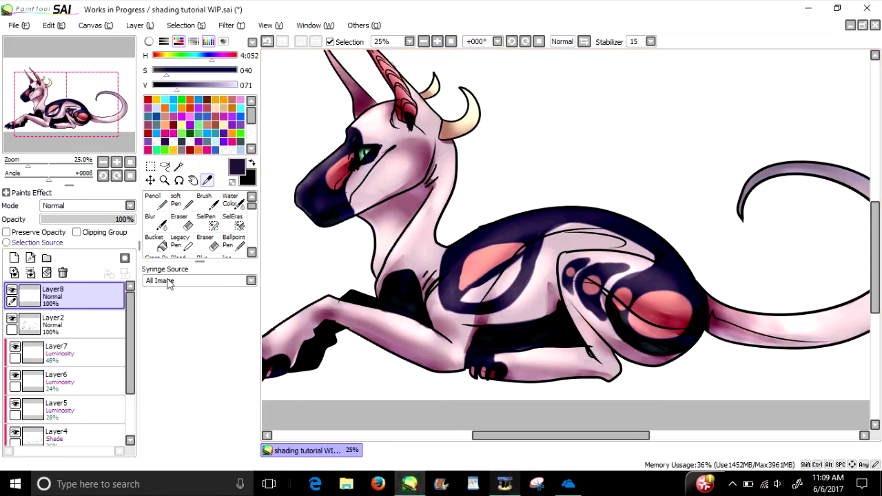
scroll(36, 119, up, 4)
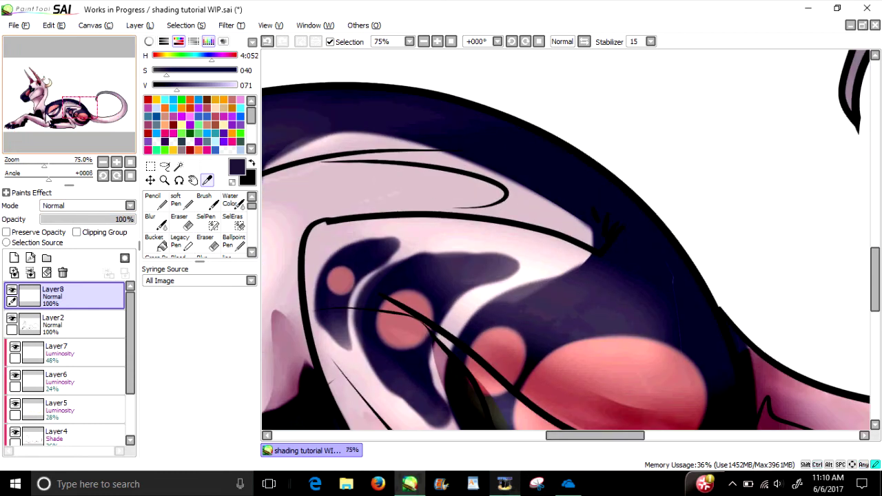
scroll(34, 117, down, 1)
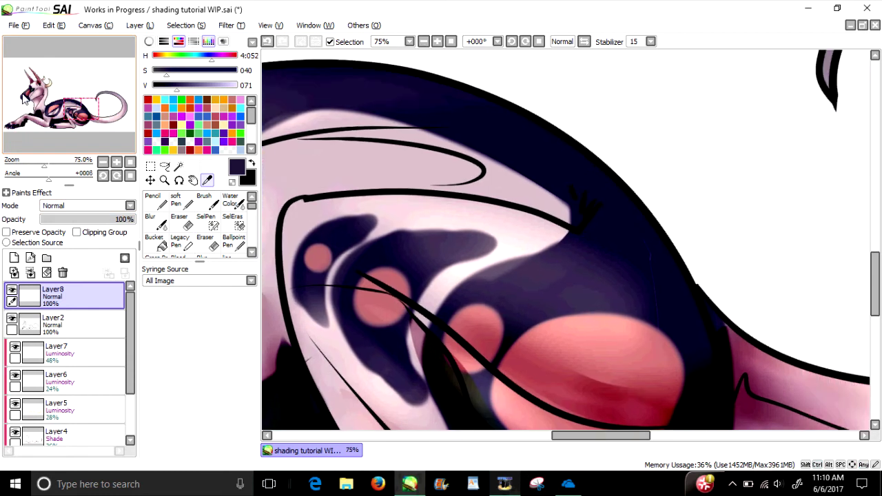
scroll(34, 117, down, 1)
scroll(472, 216, up, 3)
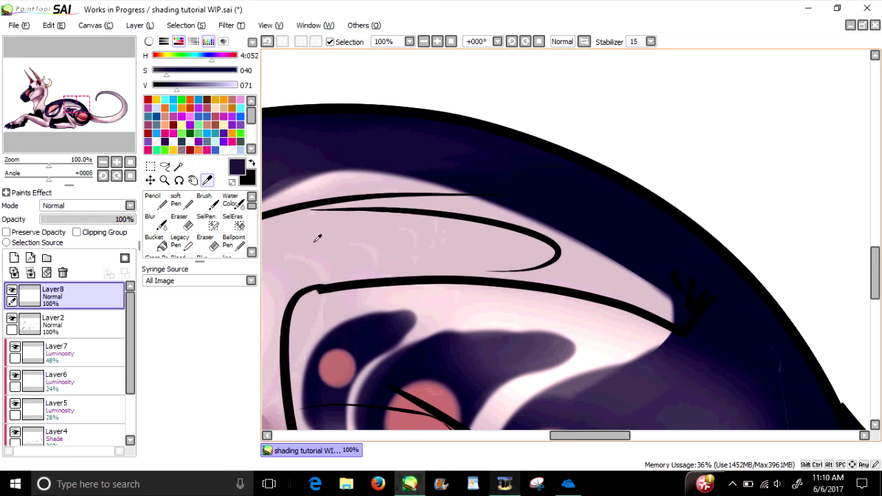
scroll(318, 237, down, 3)
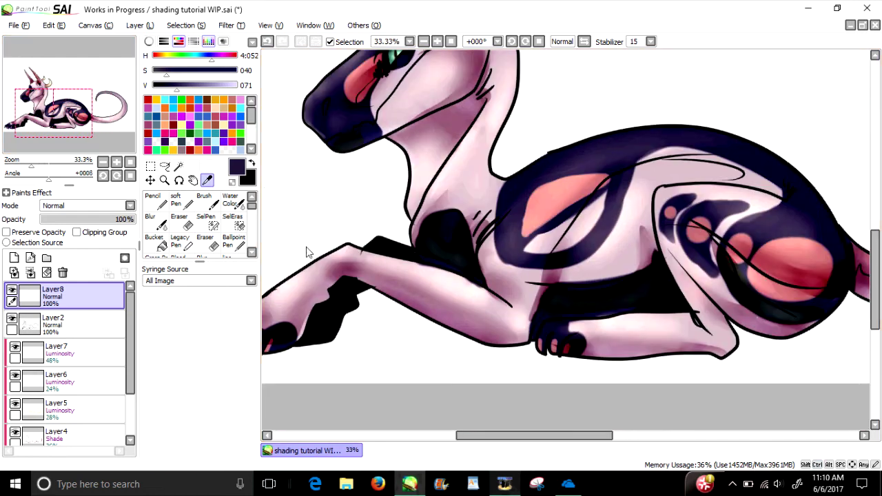
scroll(308, 252, up, 4)
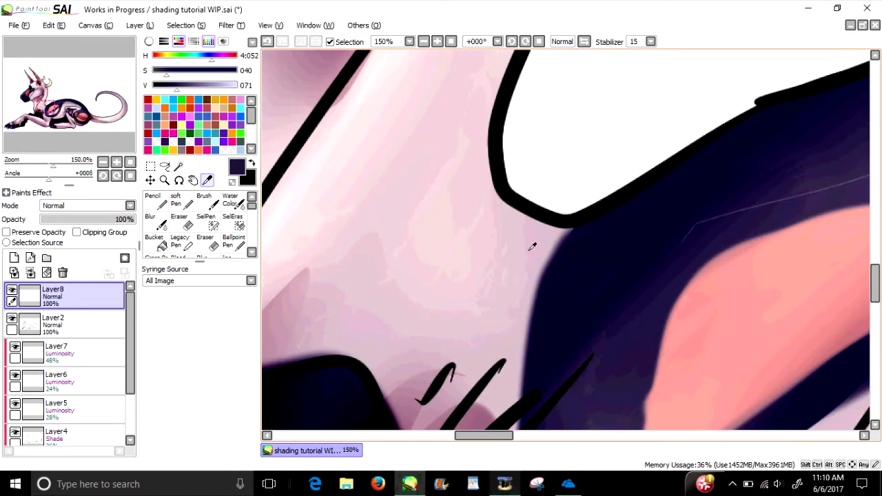
scroll(310, 218, down, 2)
mouse_move(46, 92)
mouse_down()
mouse_move(50, 78)
mouse_move(44, 84)
mouse_up()
scroll(464, 350, down, 2)
scroll(588, 174, up, 2)
scroll(587, 173, up, 3)
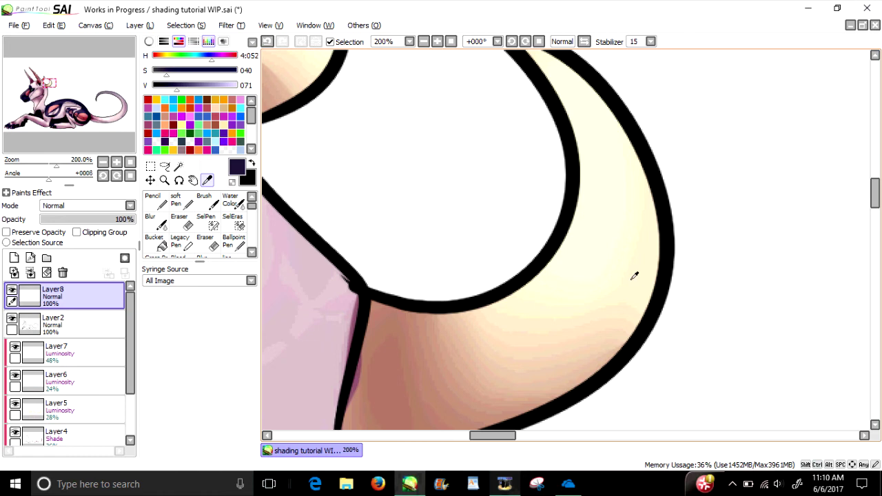
scroll(53, 95, down, 7)
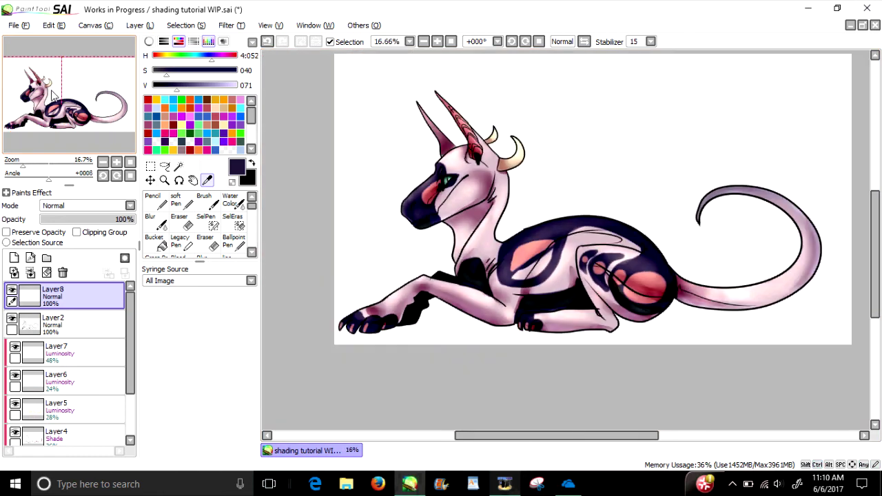
drag(54, 95, 59, 86)
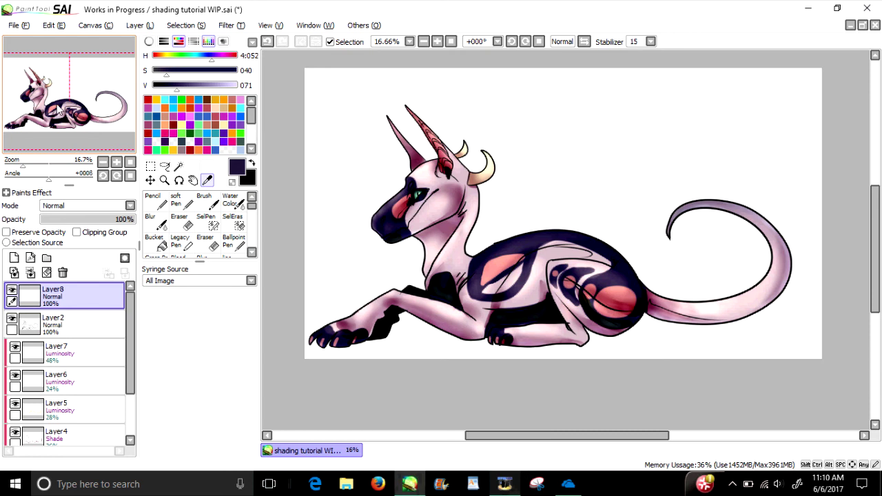
drag(50, 95, 55, 93)
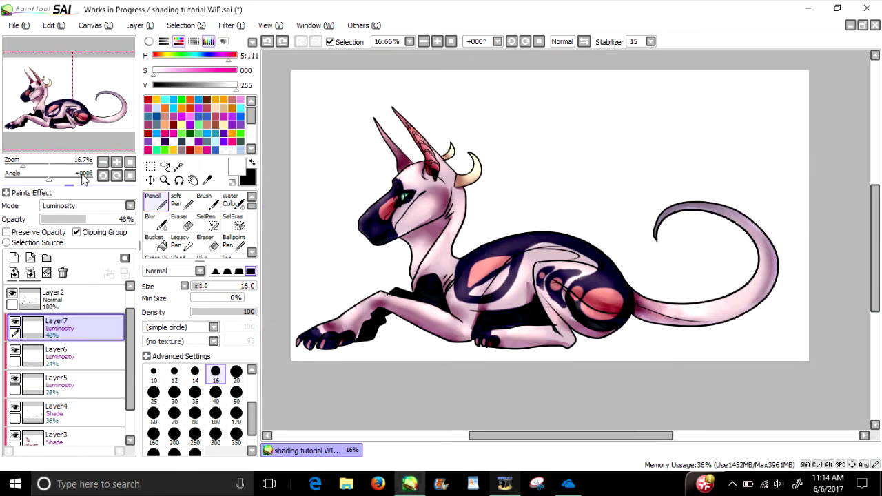
Hide Luminosity layers Layer7, Layer6 and Layer5 and Shade layers Layer4 and Layer3.
click(14, 321)
click(15, 349)
click(14, 377)
click(14, 406)
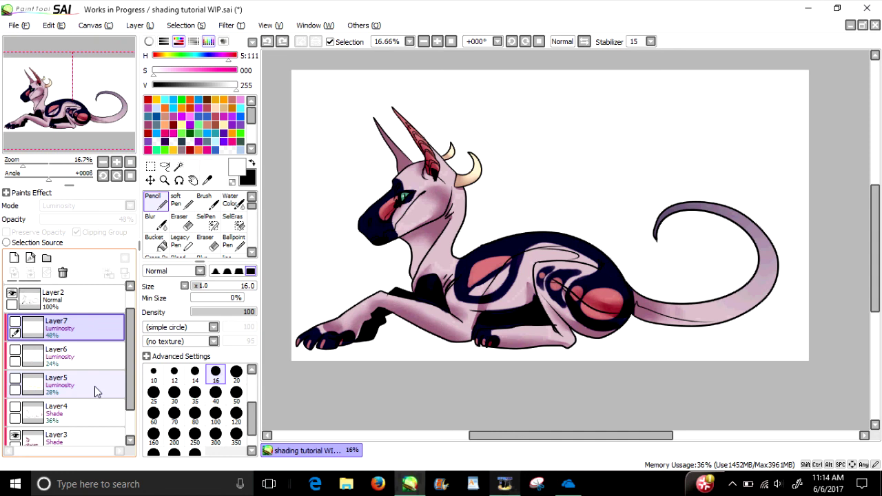
scroll(94, 413, down, 2)
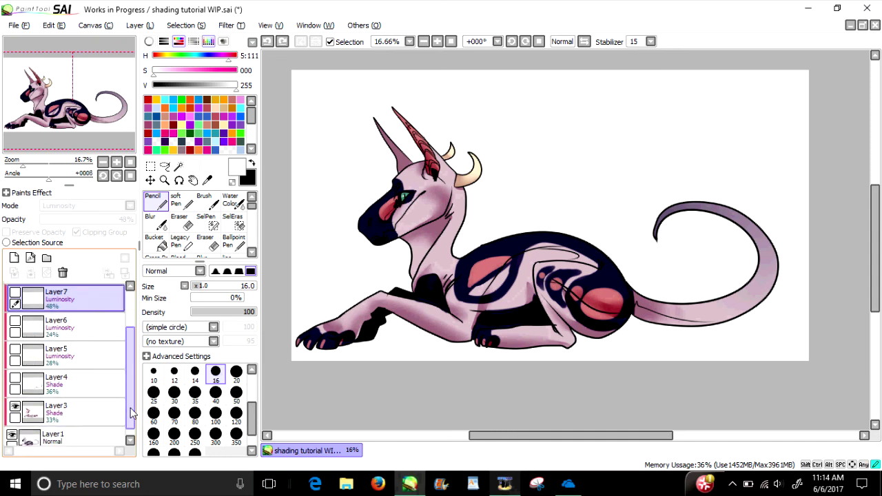
click(15, 397)
scroll(69, 358, up, 2)
Add a new clipping-group layer directly above Layer7, and set the Pencil to purple at size 47.
click(13, 258)
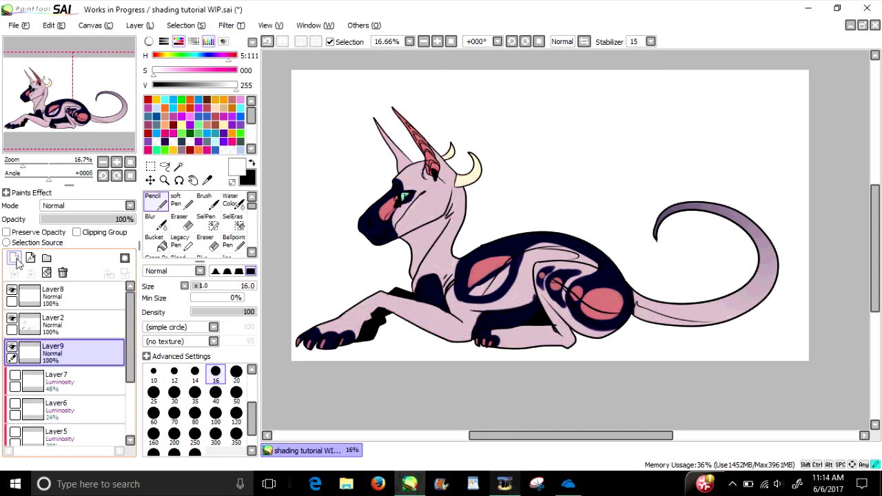
click(76, 233)
drag(306, 112, 246, 119)
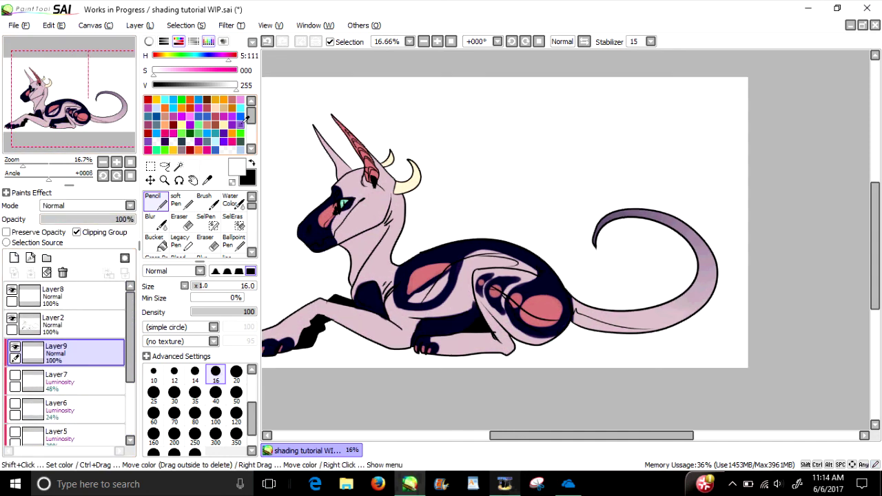
click(240, 127)
click(220, 286)
Paint purple shadows with the Pencil under the jaw and along the cheek, neck and chest lines.
drag(357, 207, 399, 195)
ctrl+click(399, 196)
scroll(407, 205, up, 2)
mouse_move(506, 150)
mouse_down()
mouse_move(470, 235)
mouse_move(387, 274)
mouse_move(341, 279)
mouse_up()
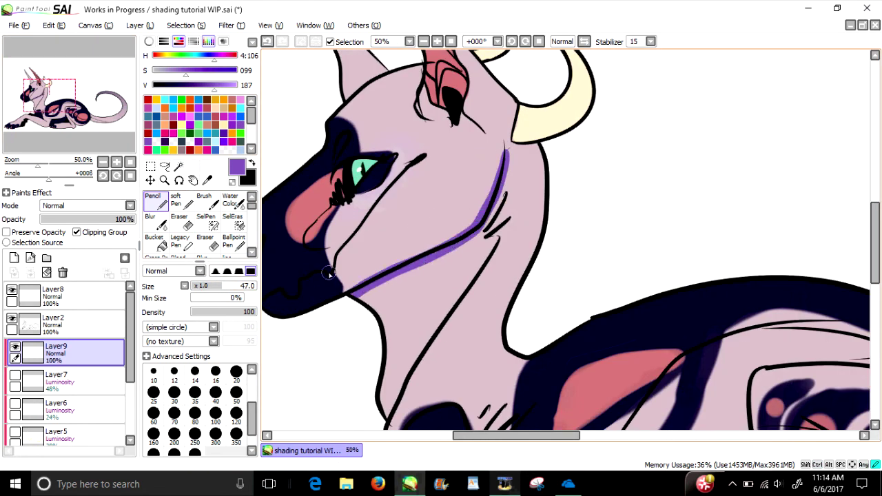
scroll(386, 198, down, 2)
scroll(453, 282, up, 2)
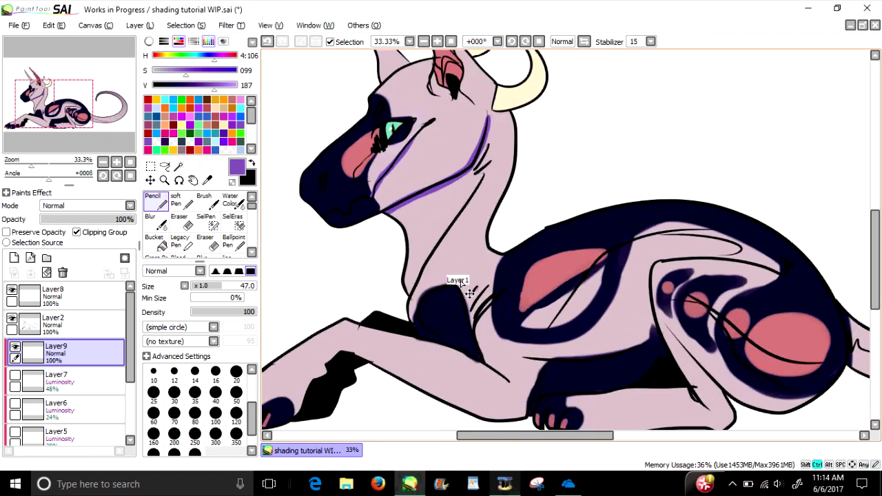
drag(394, 301, 420, 248)
scroll(475, 210, down, 1)
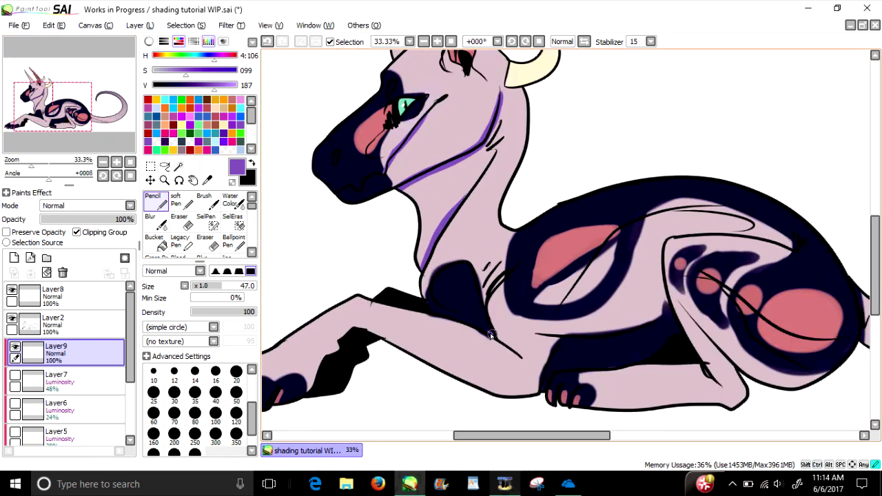
mouse_move(491, 335)
mouse_down()
mouse_move(481, 308)
mouse_move(500, 279)
mouse_up()
Set the purple shadow layer to Shade mode with 41% opacity.
click(86, 205)
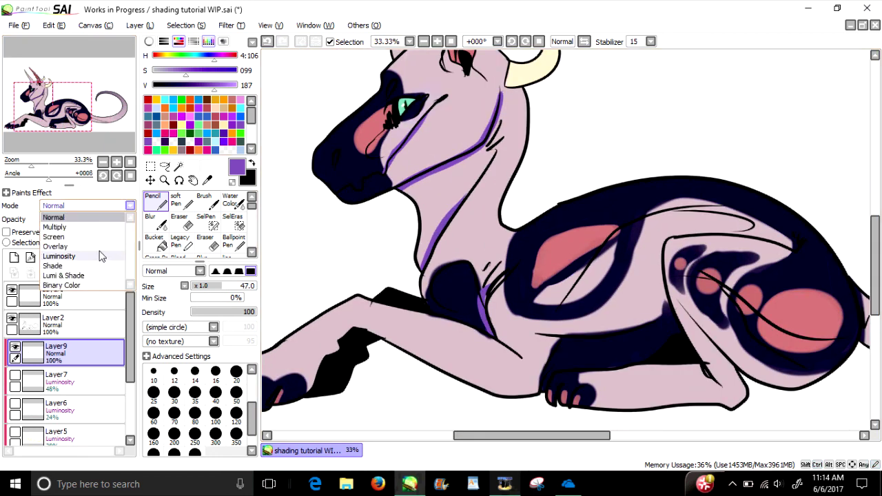
click(59, 268)
drag(117, 219, 84, 219)
scroll(279, 157, down, 2)
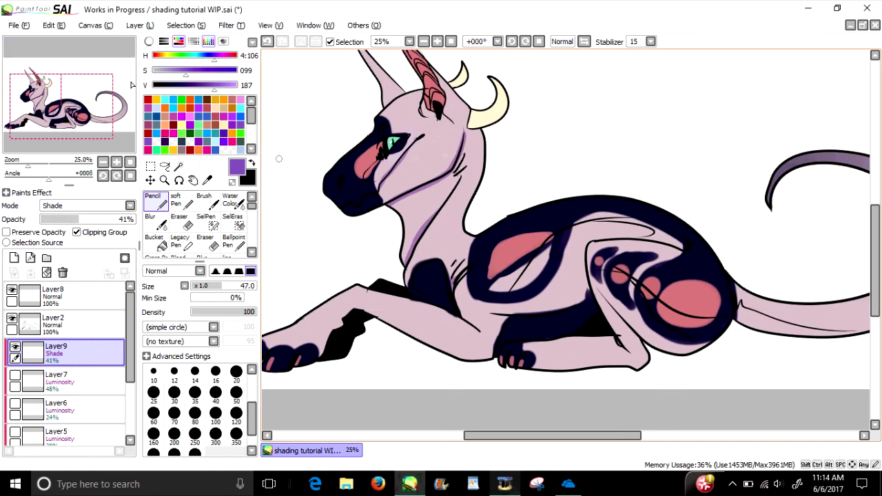
Paint purple shadows on the belly beside the thigh's front edge and along the underside of the foreleg.
scroll(549, 331, up, 4)
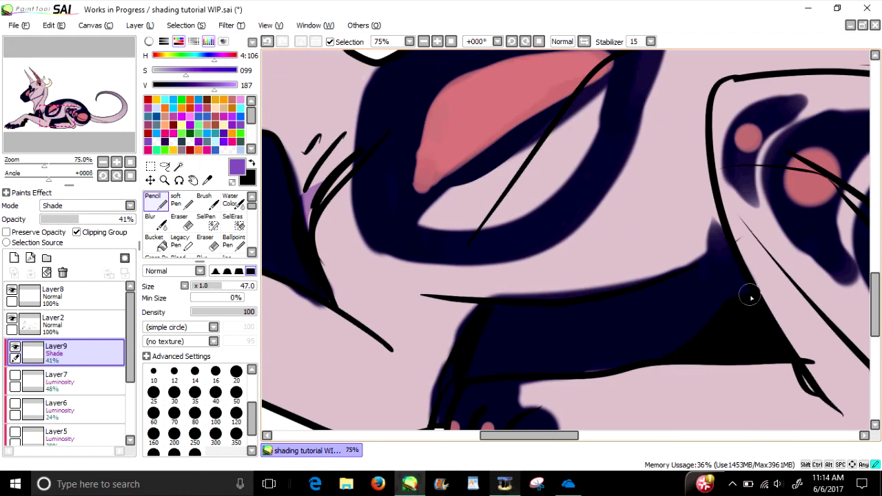
drag(723, 251, 710, 147)
scroll(452, 95, down, 3)
scroll(350, 216, up, 1)
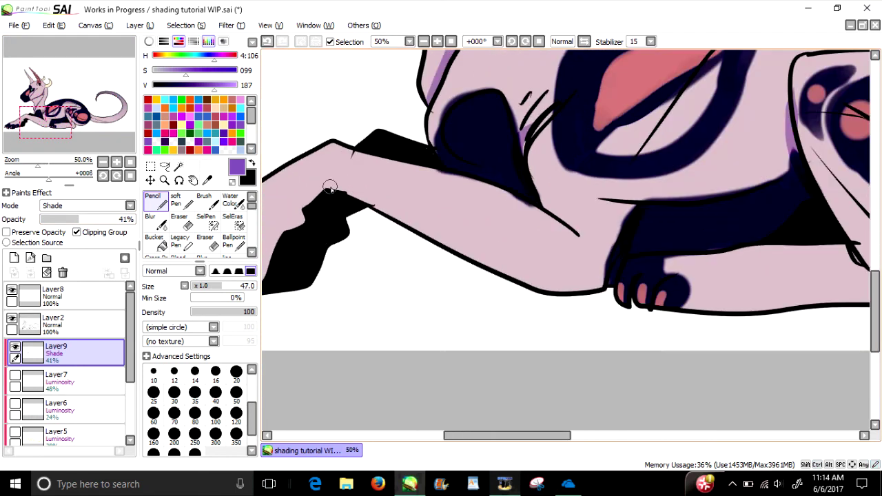
drag(327, 183, 572, 303)
scroll(584, 315, down, 3)
Paint purple shadows along the haunch's crease lines, across the large pink spot, and along the haunch's lower edge.
drag(26, 88, 63, 77)
scroll(555, 259, up, 1)
scroll(555, 259, up, 3)
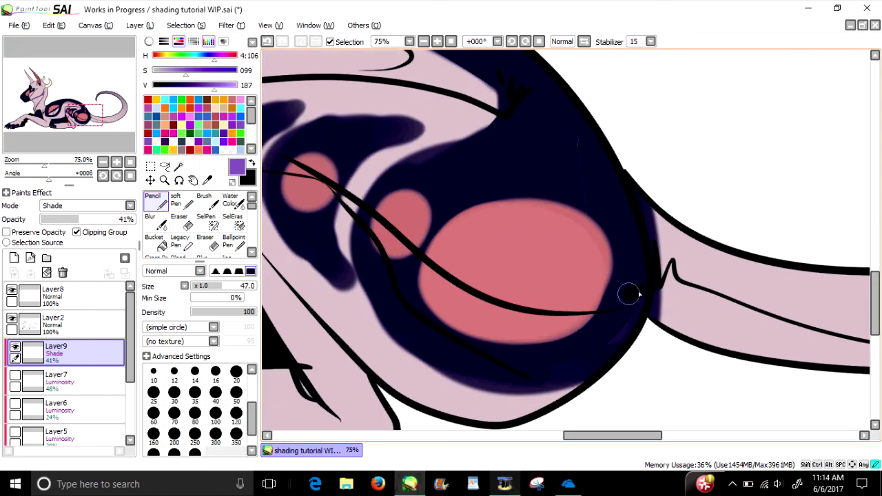
drag(606, 303, 459, 282)
mouse_move(532, 301)
mouse_down()
mouse_move(557, 306)
mouse_move(449, 270)
mouse_move(586, 301)
mouse_up()
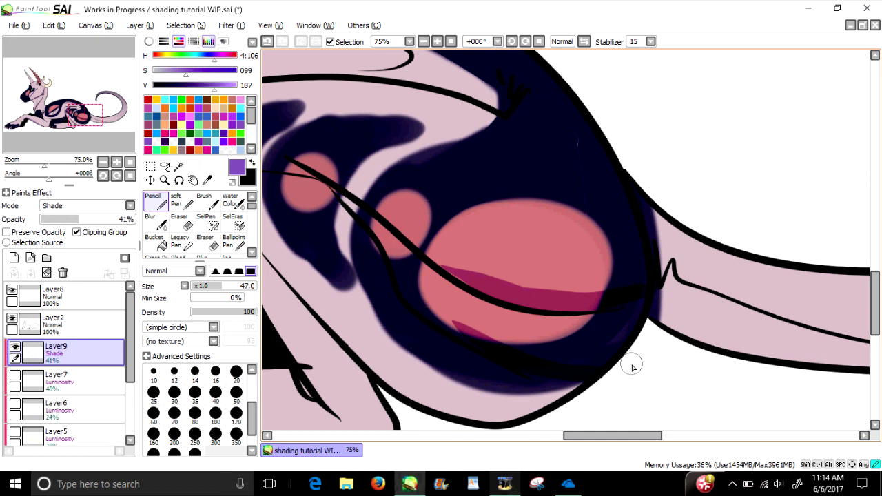
drag(457, 338, 407, 297)
mouse_move(505, 416)
mouse_down()
mouse_move(526, 411)
mouse_move(479, 410)
mouse_move(422, 389)
mouse_move(335, 332)
mouse_move(483, 413)
mouse_up()
scroll(482, 413, down, 5)
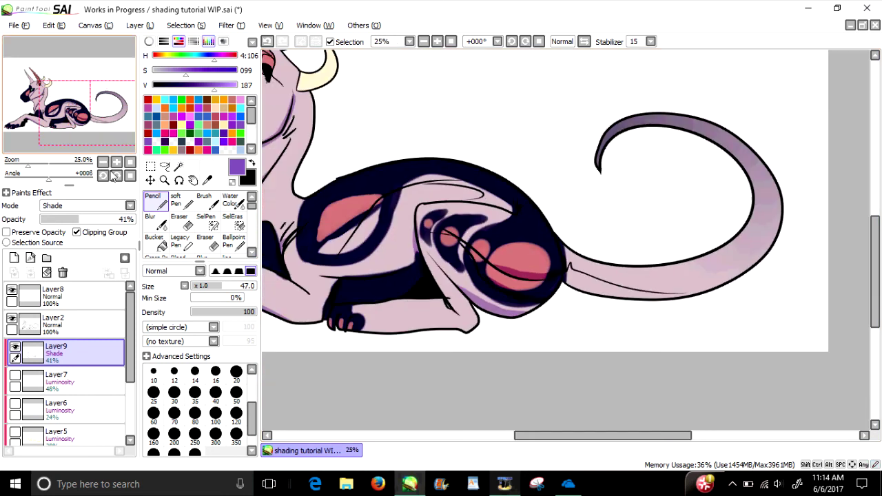
Paint a purple shadow strip along the underside of the lower hind leg from the toes to the heel.
scroll(493, 310, up, 5)
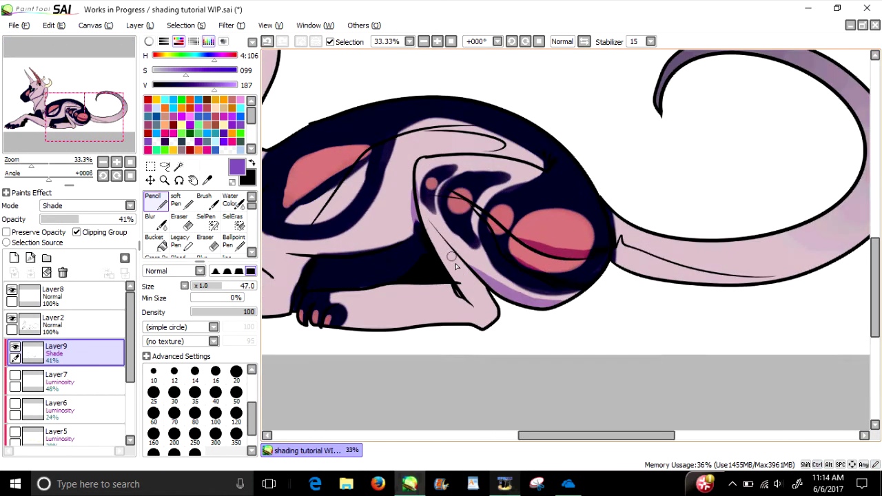
scroll(481, 289, down, 1)
scroll(493, 262, down, 1)
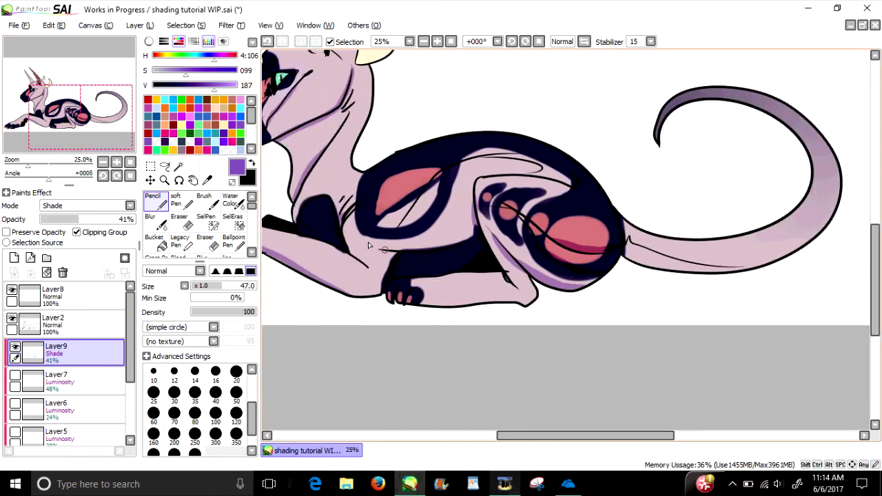
scroll(413, 297, up, 2)
mouse_move(377, 338)
mouse_down()
mouse_move(522, 352)
mouse_move(516, 341)
mouse_move(433, 338)
mouse_move(615, 330)
mouse_move(678, 335)
mouse_up()
scroll(551, 289, down, 3)
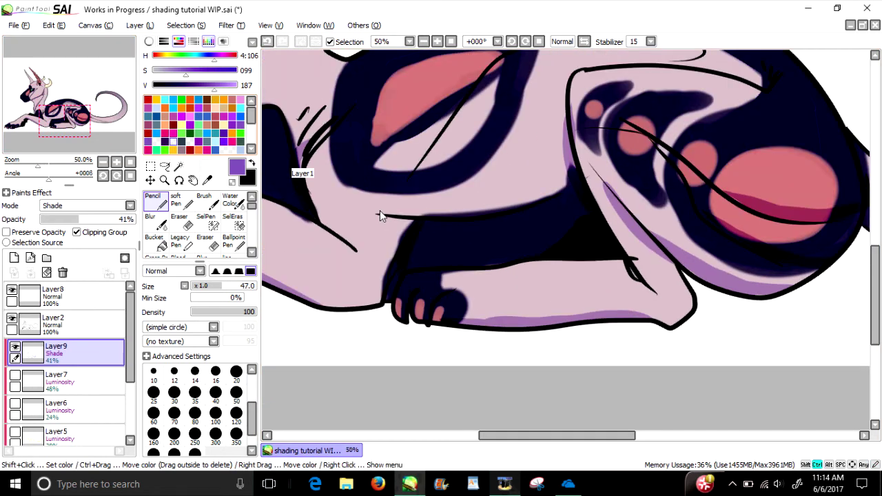
Paint a purple shadow along the tail's underside, from its base along the inner crease line.
mouse_move(592, 217)
mouse_down()
mouse_move(566, 236)
mouse_move(466, 236)
mouse_up()
scroll(535, 291, up, 2)
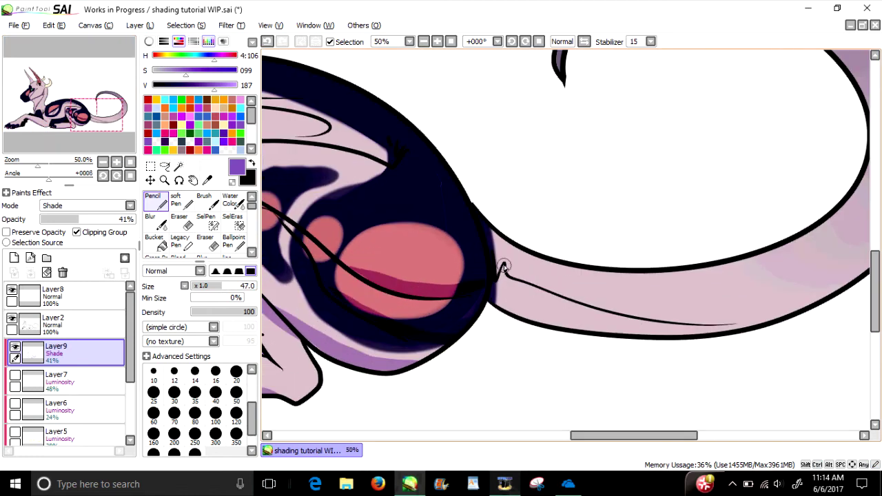
mouse_move(503, 271)
mouse_down()
mouse_move(493, 301)
mouse_move(497, 272)
mouse_move(508, 303)
mouse_move(592, 338)
mouse_up()
mouse_move(508, 303)
mouse_down()
mouse_move(572, 330)
mouse_move(716, 330)
mouse_move(820, 303)
mouse_up()
scroll(767, 245, down, 2)
drag(637, 305, 625, 309)
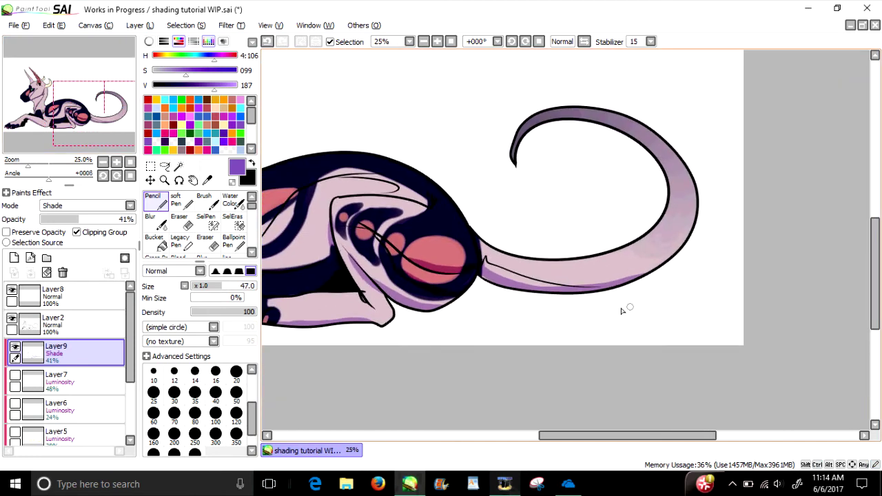
Paint purple shadows along the outer edge of the tail's curve and down the back of the neck below the horn.
scroll(665, 289, up, 2)
mouse_move(584, 279)
mouse_down()
mouse_move(651, 252)
mouse_move(703, 199)
mouse_move(726, 126)
mouse_move(636, 268)
mouse_move(610, 277)
mouse_move(665, 237)
mouse_move(696, 197)
mouse_move(717, 118)
mouse_move(708, 65)
mouse_up()
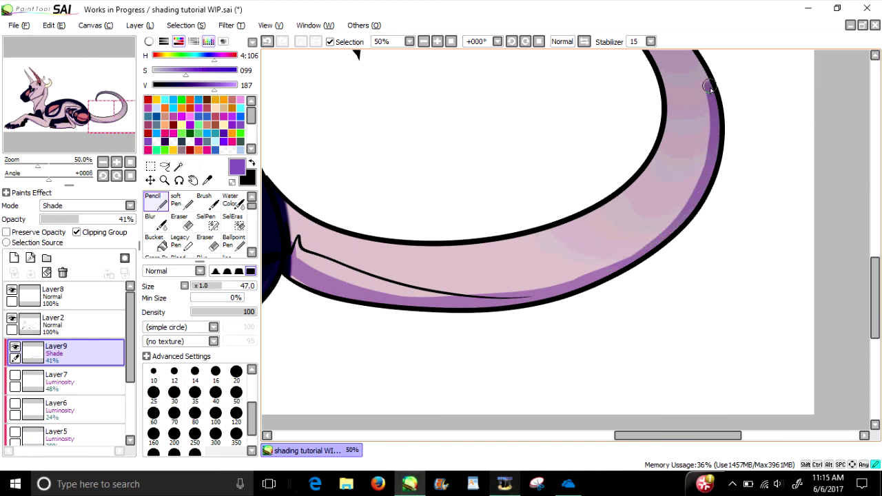
scroll(456, 201, down, 2)
scroll(448, 195, down, 1)
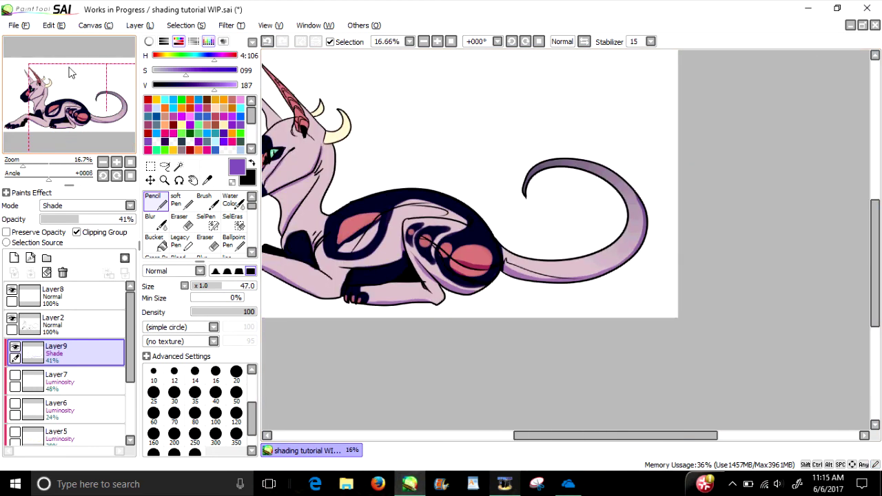
mouse_move(71, 73)
mouse_down()
mouse_move(16, 78)
mouse_move(16, 71)
mouse_up()
scroll(459, 214, up, 3)
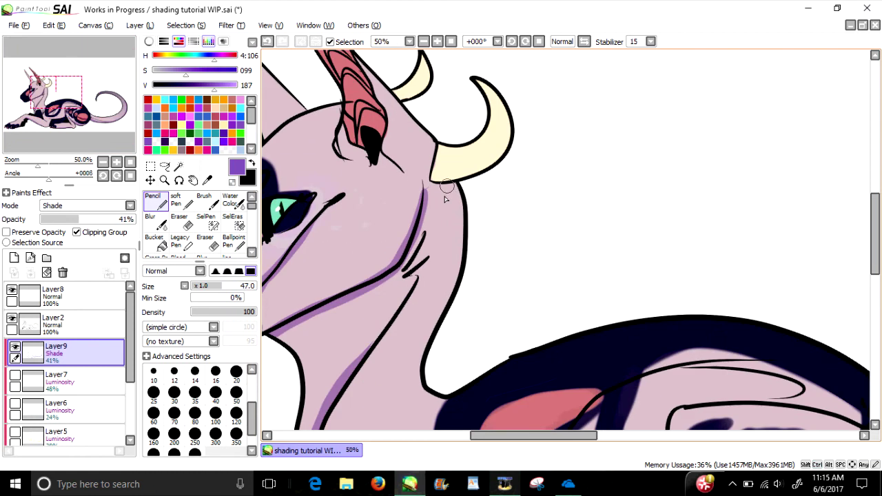
mouse_move(449, 174)
mouse_down()
mouse_move(461, 236)
mouse_move(424, 331)
mouse_move(419, 380)
mouse_move(448, 391)
mouse_up()
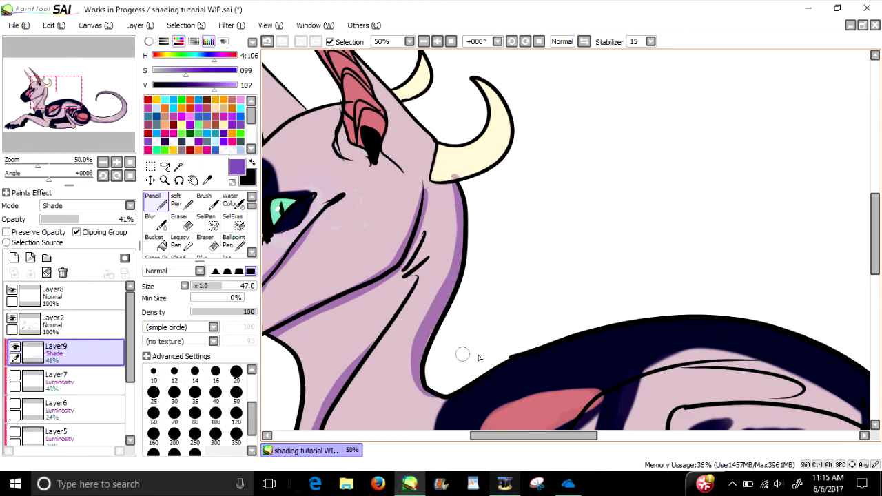
mouse_move(418, 354)
mouse_down()
mouse_move(421, 381)
mouse_move(451, 402)
mouse_up()
Paint a purple shadow beneath the flank's crease line, from the pink rib marking up towards the upper thigh.
scroll(513, 350, down, 3)
drag(76, 97, 87, 105)
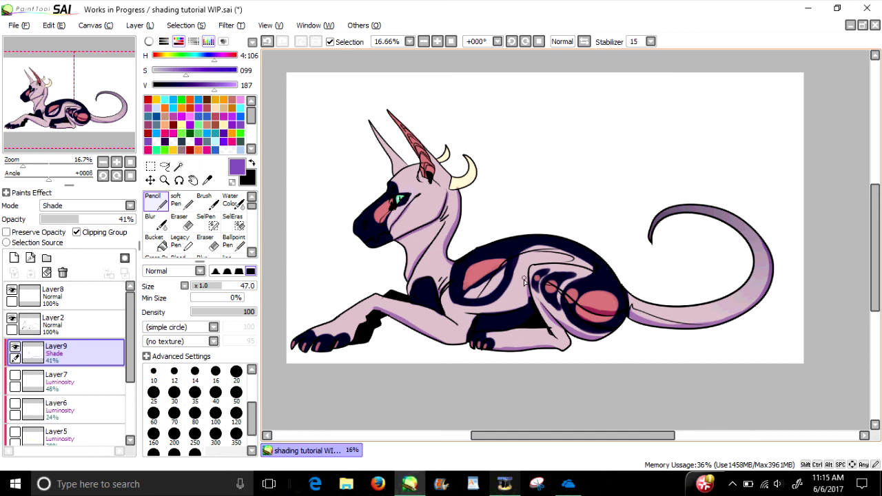
scroll(428, 236, up, 3)
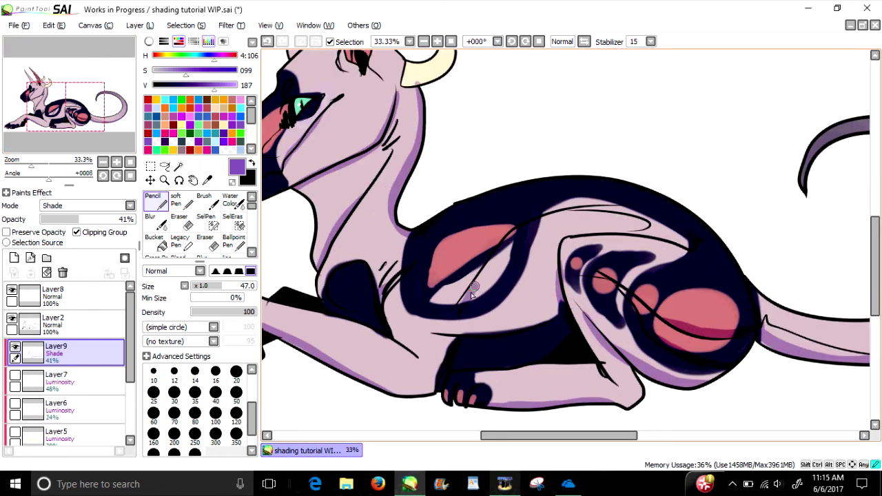
mouse_move(470, 292)
mouse_down()
mouse_move(491, 255)
mouse_move(527, 229)
mouse_move(664, 210)
mouse_move(529, 221)
mouse_move(523, 231)
mouse_move(635, 212)
mouse_move(648, 230)
mouse_up()
Sample the pale pink body colour from the drawing with the colour picker.
scroll(676, 230, down, 3)
drag(49, 114, 53, 108)
scroll(55, 110, up, 1)
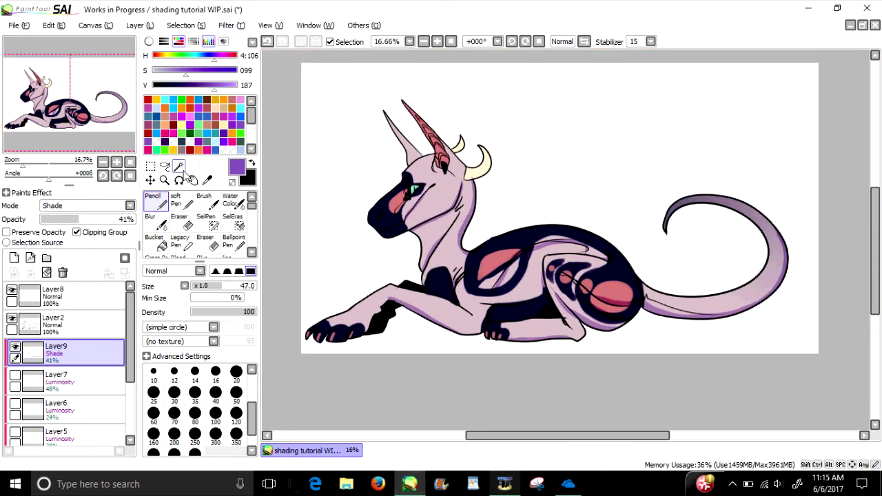
click(178, 167)
click(206, 181)
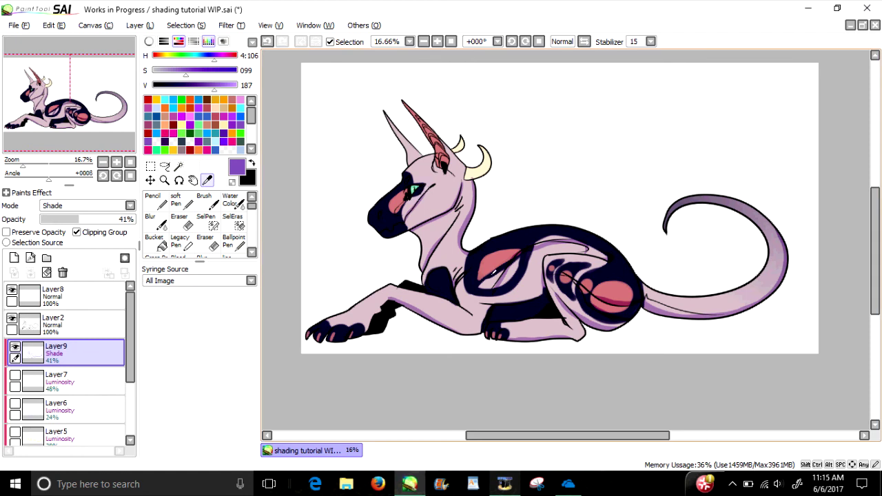
click(494, 269)
click(447, 225)
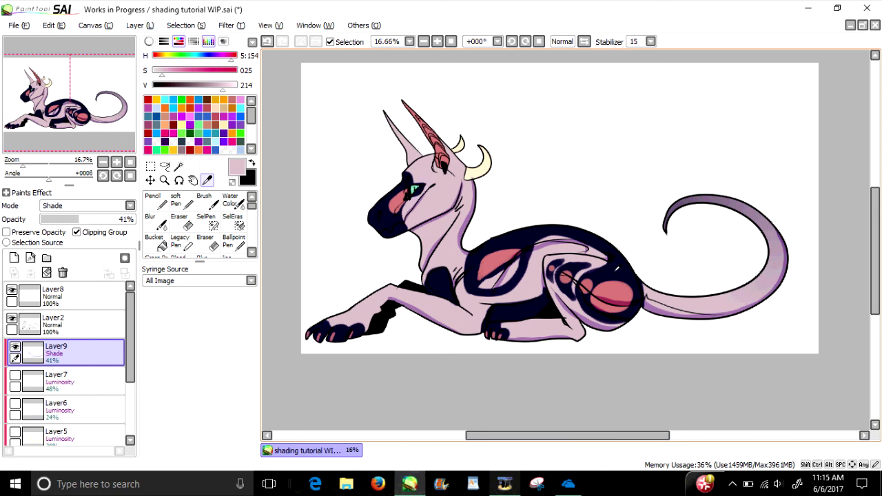
click(609, 257)
click(423, 264)
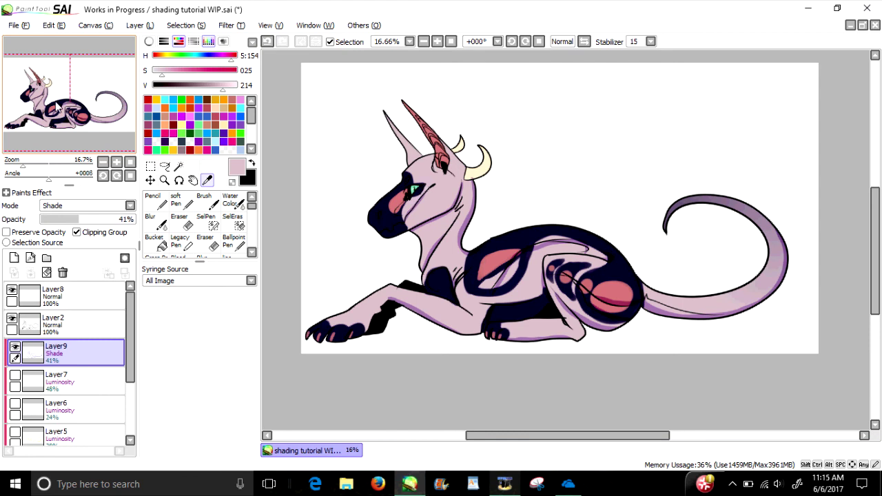
Compare the purple shading with the earlier shading by hiding Layer9 and showing the Luminosity and Shade layers below it.
drag(59, 107, 62, 113)
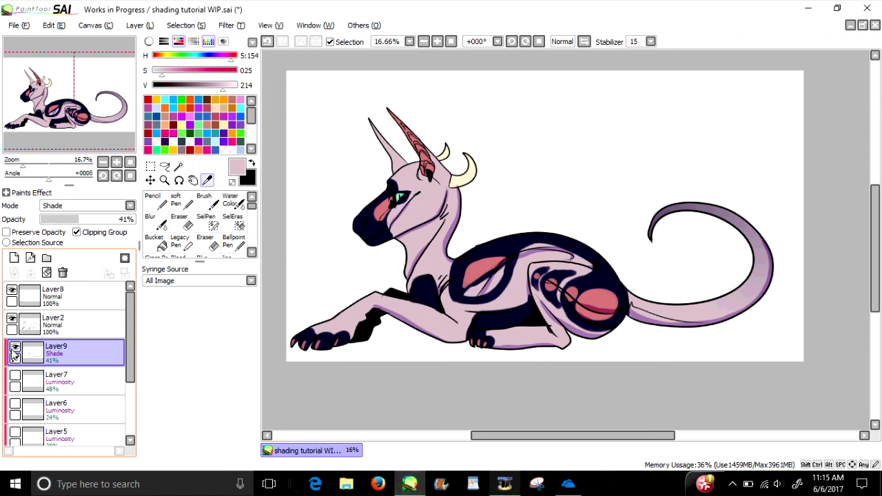
scroll(414, 259, up, 4)
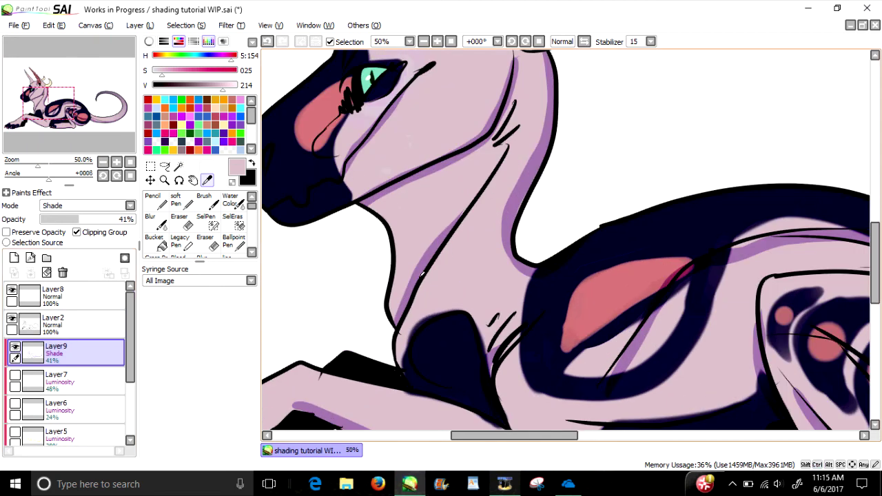
scroll(421, 274, down, 2)
click(15, 350)
click(15, 377)
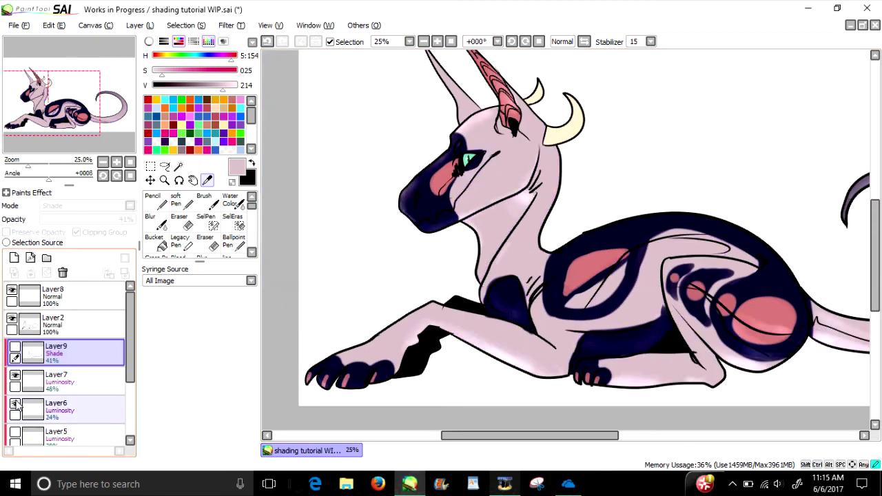
scroll(16, 386, down, 1)
click(15, 381)
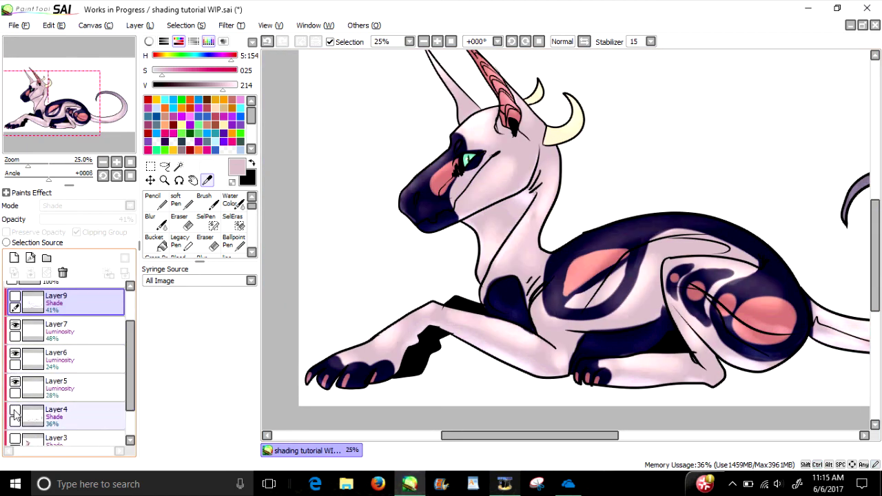
click(15, 414)
drag(129, 383, 128, 422)
click(15, 404)
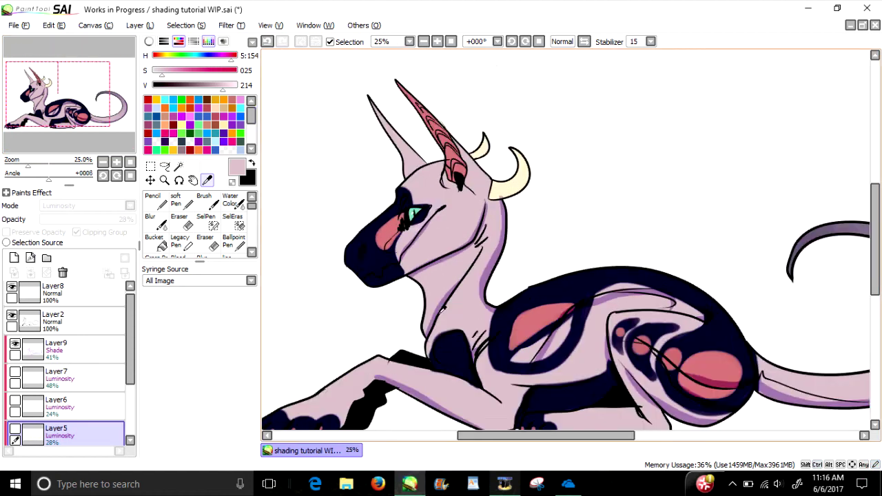
Add a new layer above Layer9, set its blending mode to Shade and make it a clipping group.
click(152, 199)
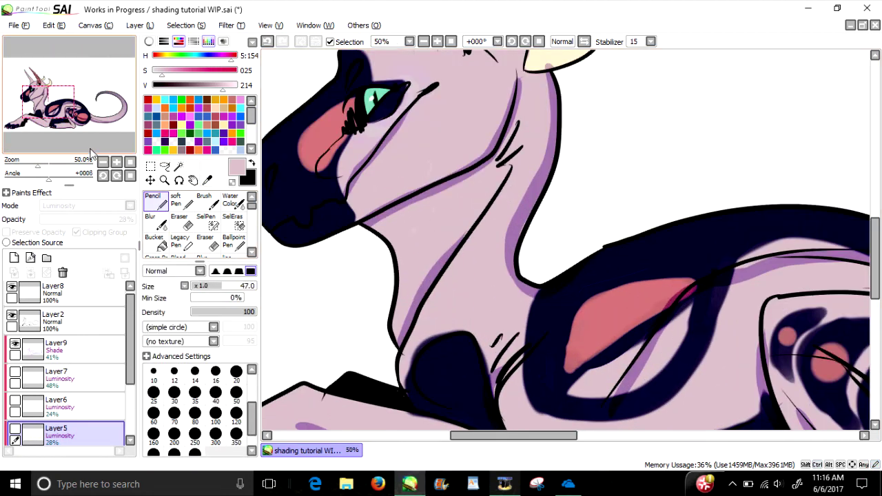
scroll(503, 158, down, 1)
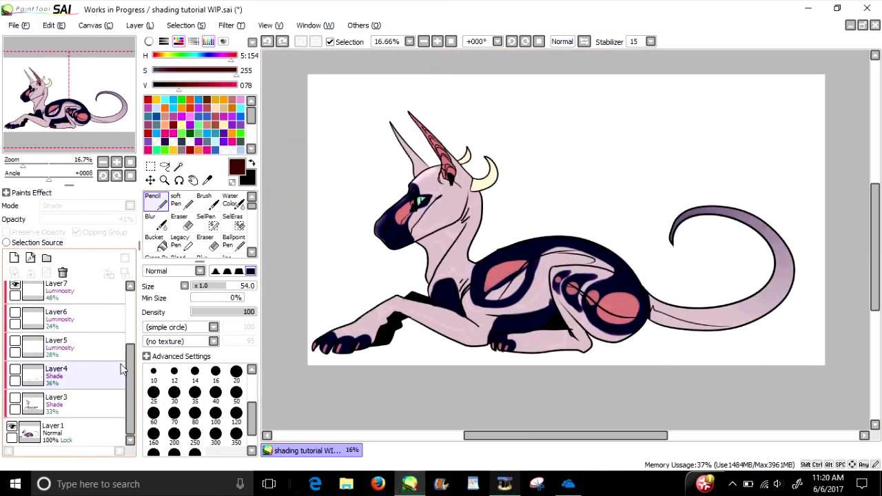
scroll(62, 358, up, 2)
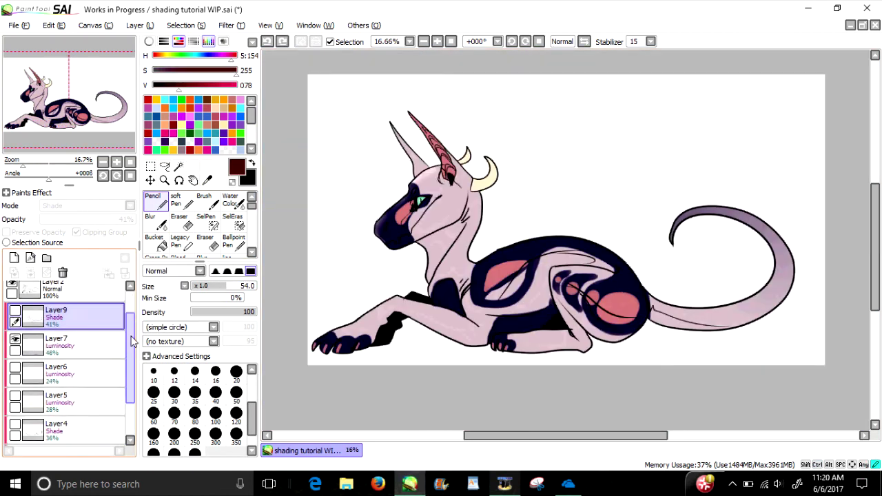
click(45, 332)
click(13, 257)
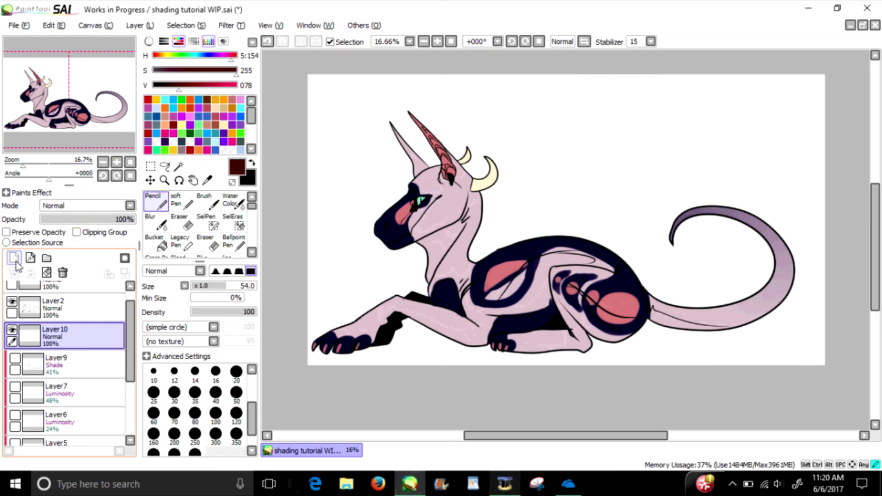
click(61, 206)
click(52, 265)
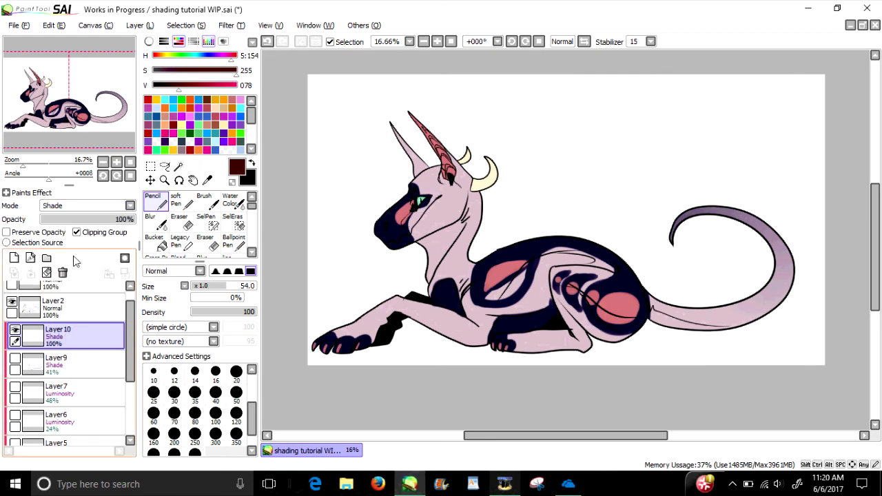
Lasso a shadow area from the mouth across the cheek to below the ear, then down the throat and over the chest.
click(164, 166)
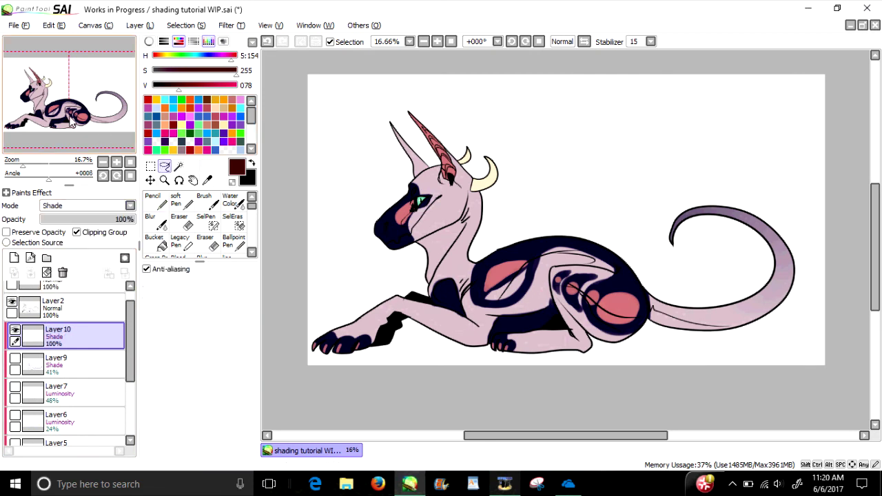
click(61, 118)
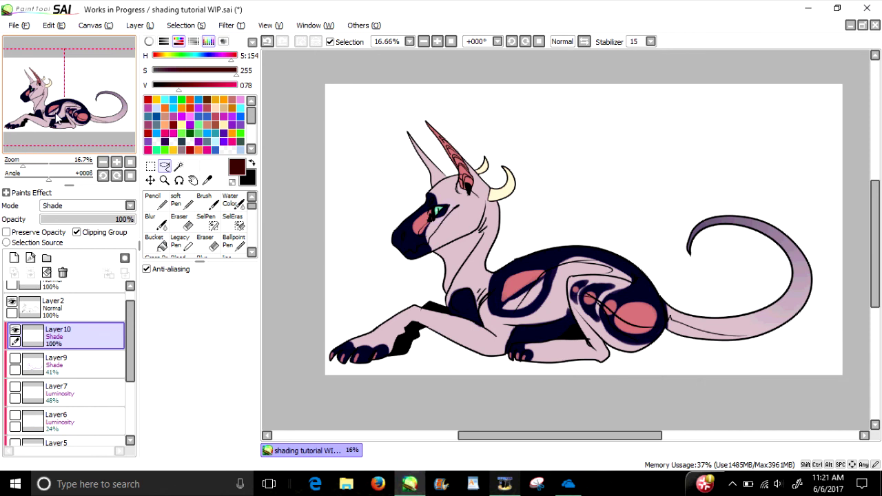
drag(63, 104, 65, 98)
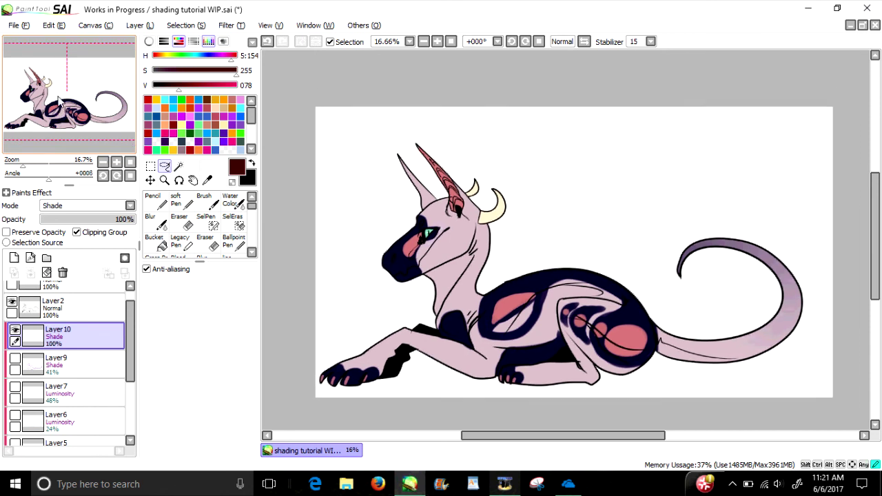
double_click(166, 167)
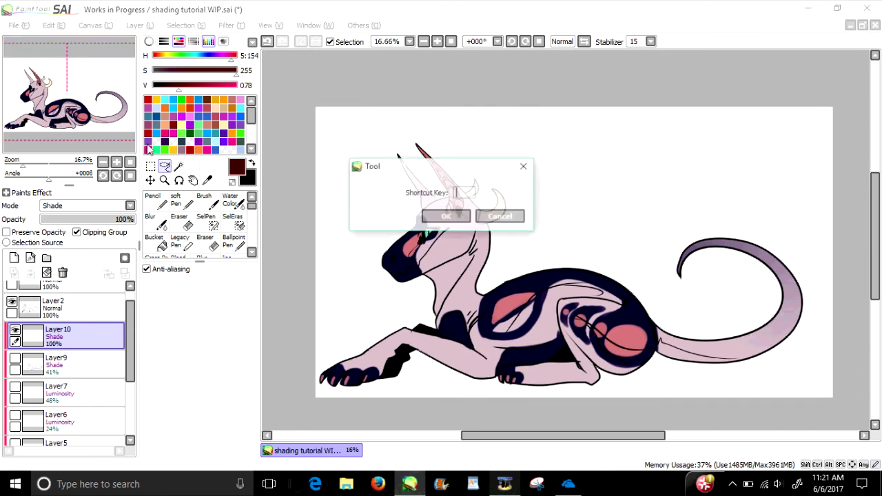
click(425, 218)
mouse_move(59, 127)
mouse_down()
mouse_move(69, 134)
mouse_move(62, 130)
mouse_up()
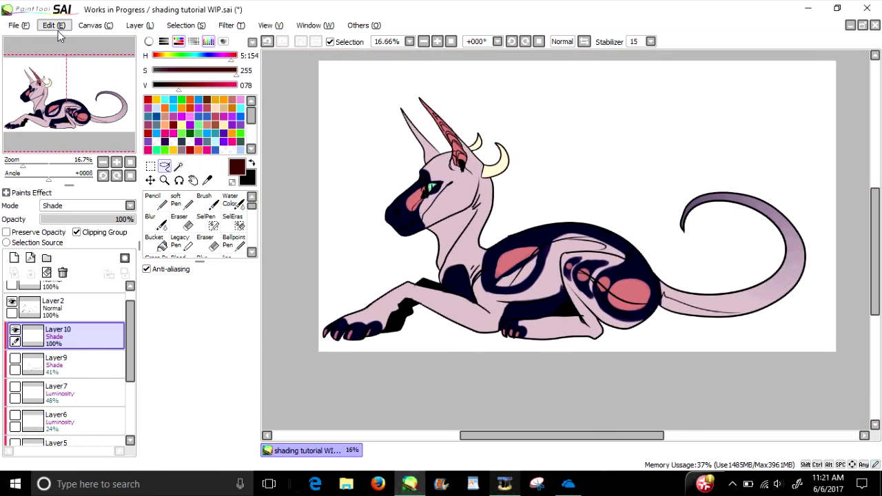
drag(66, 115, 67, 109)
scroll(66, 114, up, 3)
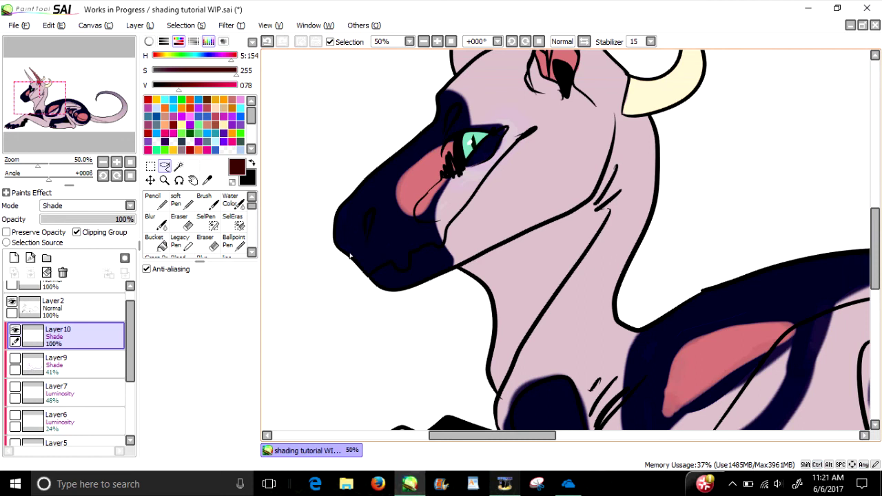
scroll(61, 112, down, 2)
scroll(61, 112, up, 2)
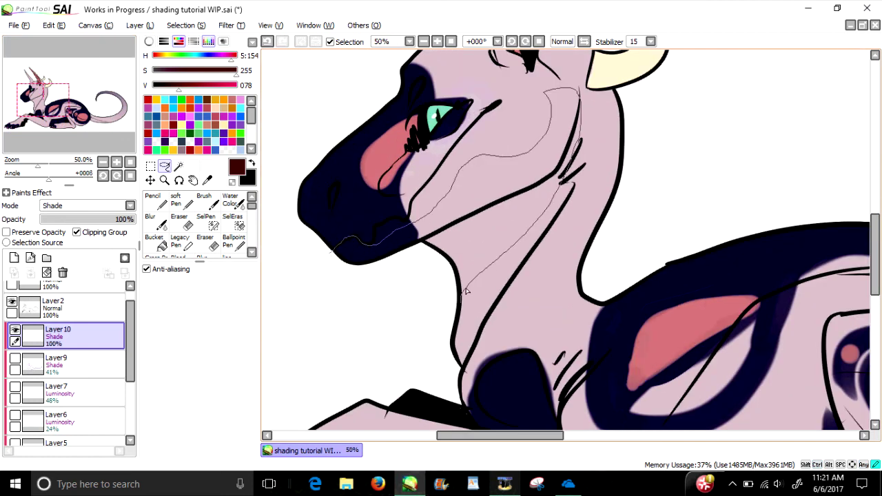
mouse_move(556, 378)
mouse_down()
mouse_move(359, 349)
mouse_move(322, 305)
mouse_move(324, 282)
mouse_up()
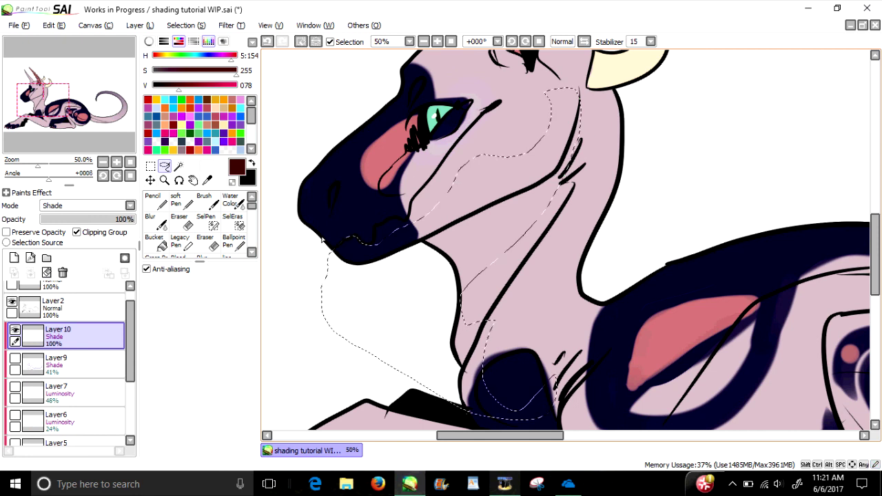
Add the dark chest patch and the area behind it down to the elbow to the lasso selection.
scroll(90, 114, down, 2)
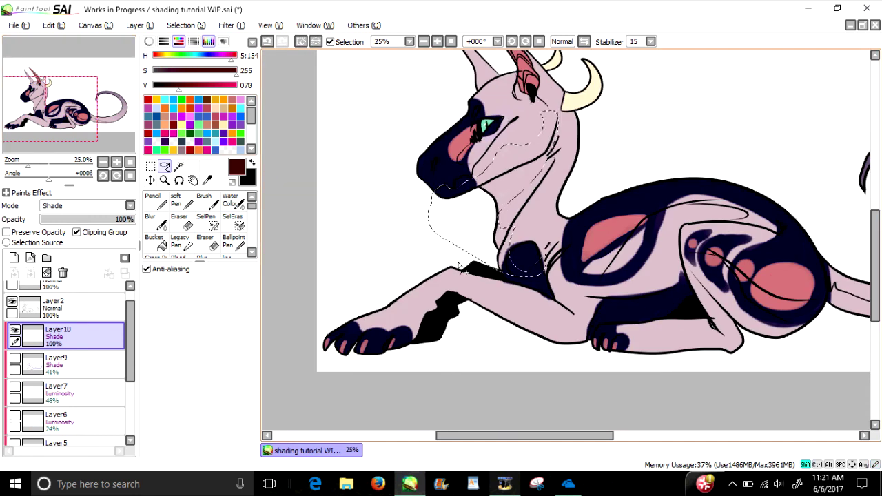
mouse_move(541, 277)
mouse_down()
mouse_move(545, 266)
mouse_move(503, 261)
mouse_up()
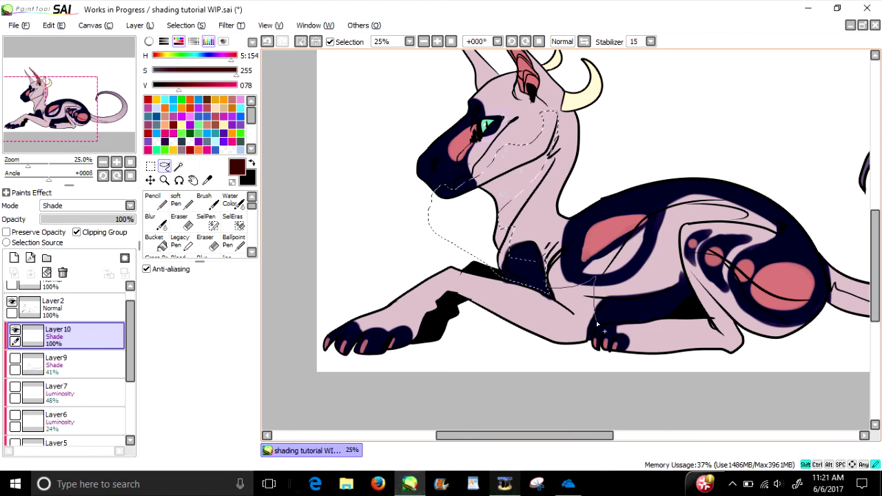
mouse_move(558, 294)
mouse_down()
mouse_move(592, 293)
mouse_move(583, 328)
mouse_up()
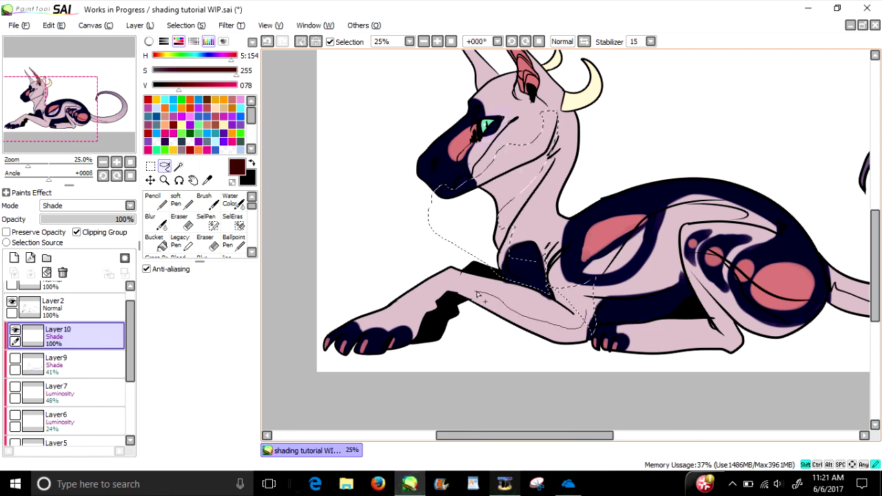
Add the underside of the near foreleg and its lower inner edge down to the front paw to the selection.
mouse_move(565, 358)
mouse_down()
mouse_move(584, 316)
mouse_move(570, 355)
mouse_up()
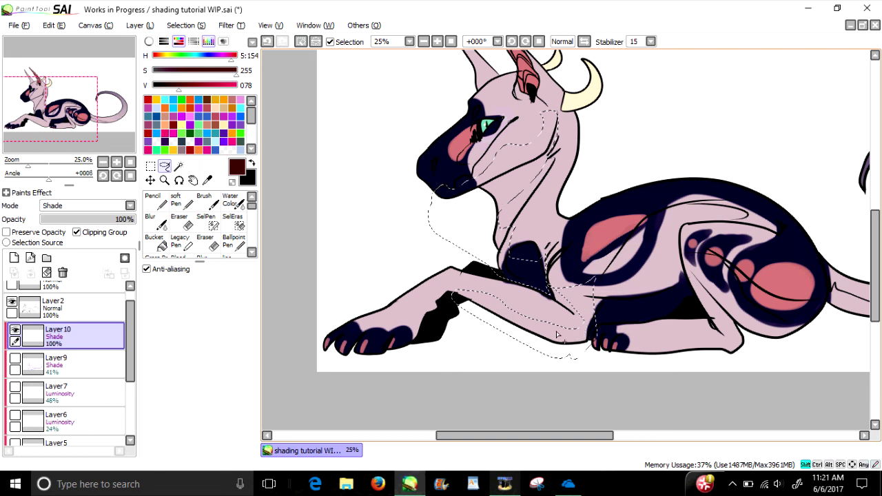
drag(453, 293, 456, 293)
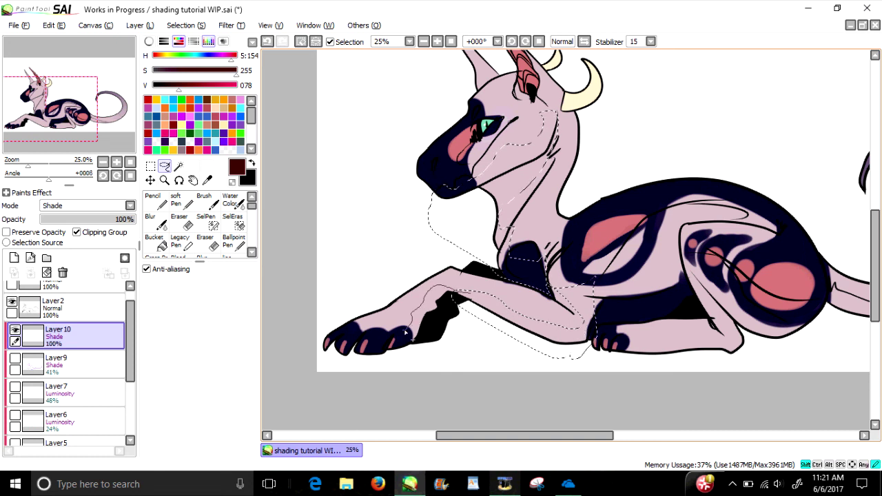
drag(443, 340, 460, 296)
Add the flank behind the elbow, from the belly's pink marking back to the front of the thigh, to the lasso selection.
mouse_move(619, 313)
mouse_down()
mouse_move(623, 320)
mouse_move(480, 339)
mouse_up()
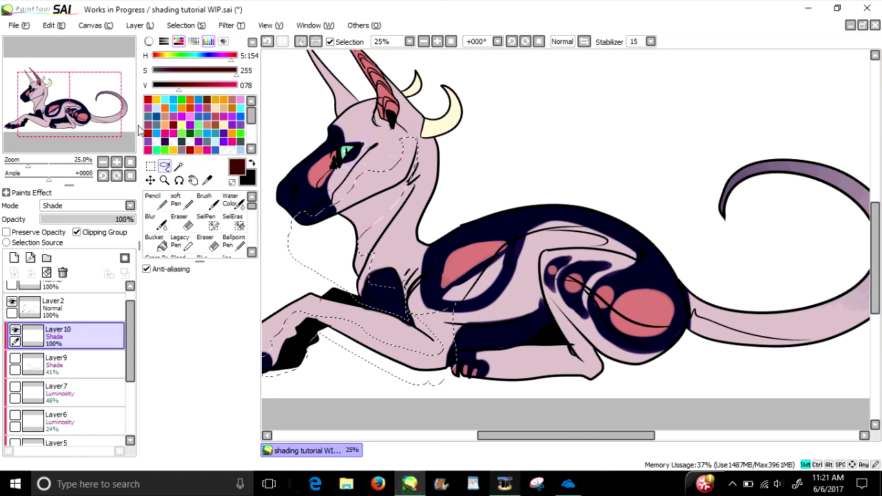
drag(466, 287, 453, 305)
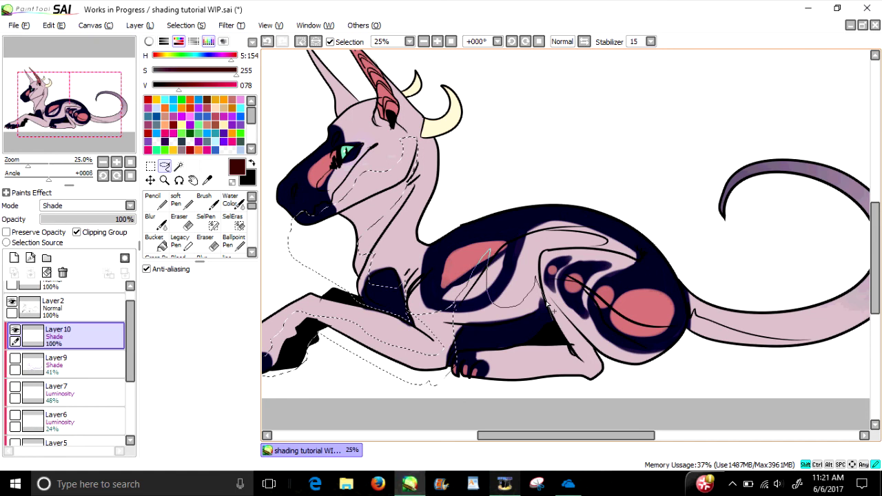
drag(478, 358, 454, 301)
Add the haunch's lower shadow, the shadow along the hip and thigh folds, and the hind foot's underside to the selection.
drag(670, 293, 637, 312)
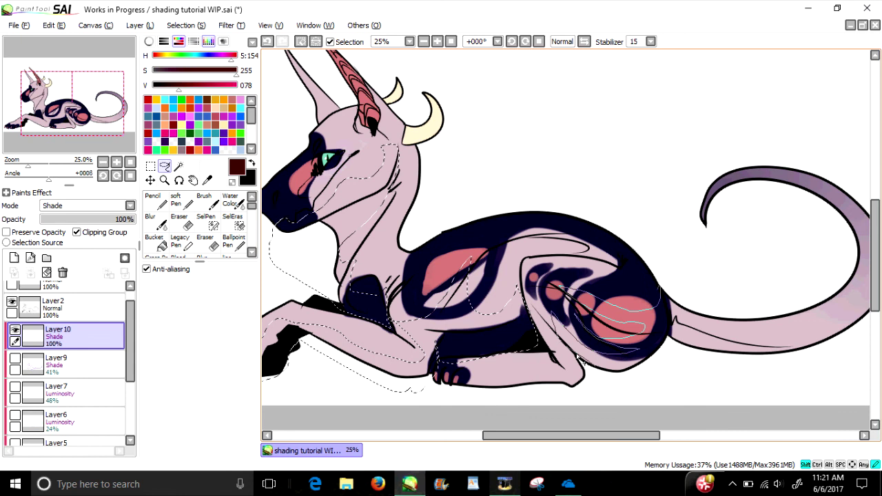
mouse_move(670, 352)
mouse_down()
mouse_move(657, 283)
mouse_move(549, 336)
mouse_move(576, 355)
mouse_up()
drag(510, 308, 506, 314)
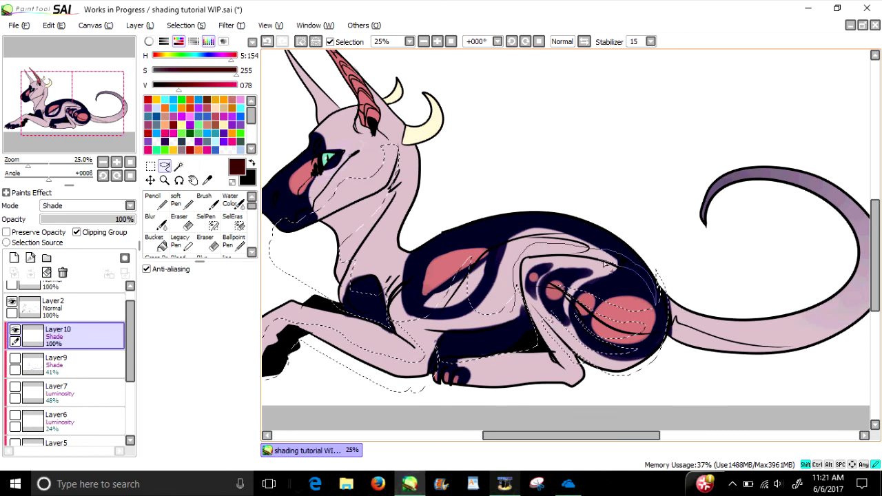
drag(530, 290, 531, 293)
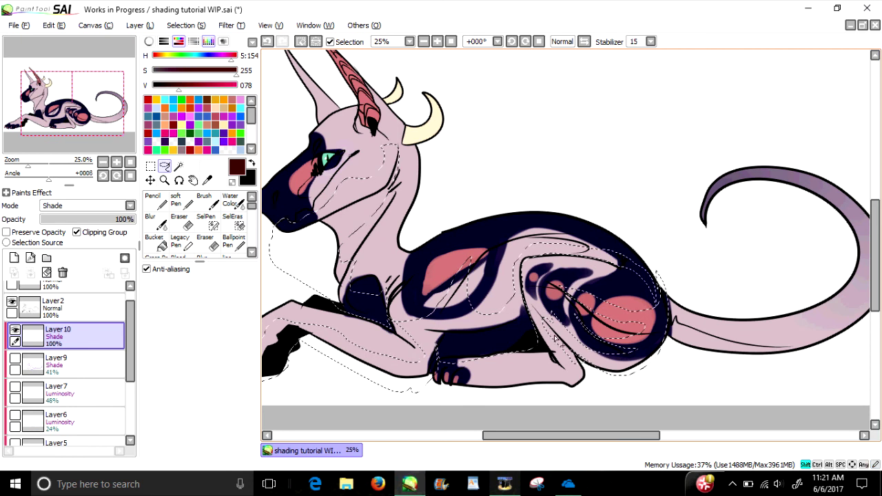
drag(552, 324, 550, 331)
mouse_move(577, 366)
mouse_down()
mouse_move(526, 369)
mouse_move(566, 380)
mouse_move(547, 370)
mouse_move(476, 384)
mouse_move(477, 400)
mouse_move(565, 379)
mouse_up()
Add the underside of the tail from its base around the outer bend, and the inner edge of its curled end, to the selection.
drag(587, 327, 378, 315)
drag(449, 302, 451, 304)
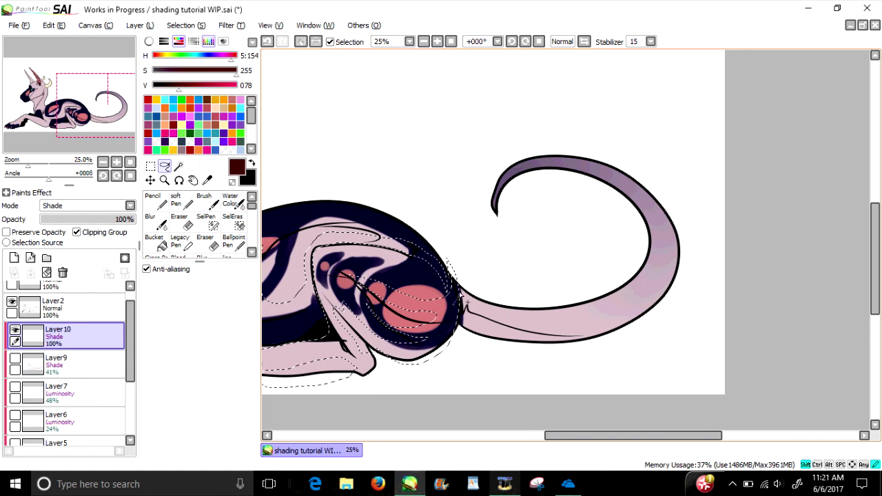
mouse_move(631, 175)
mouse_down()
mouse_move(620, 353)
mouse_move(492, 368)
mouse_move(452, 306)
mouse_up()
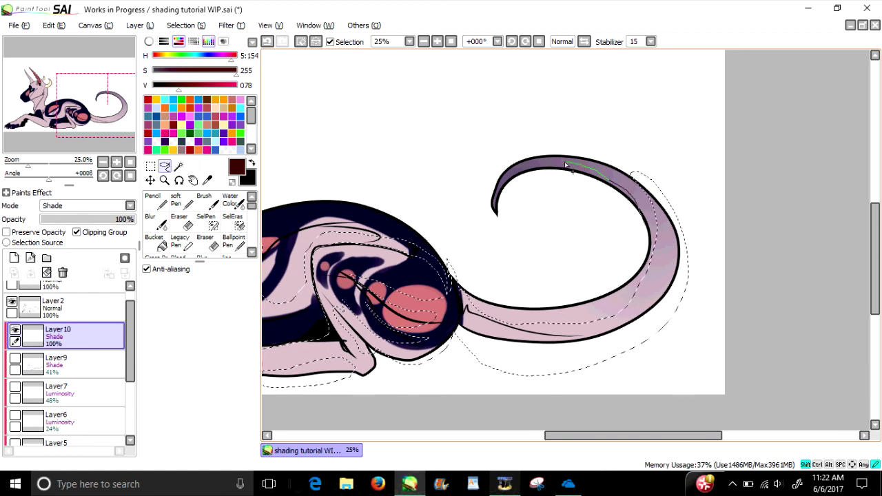
drag(627, 220, 629, 222)
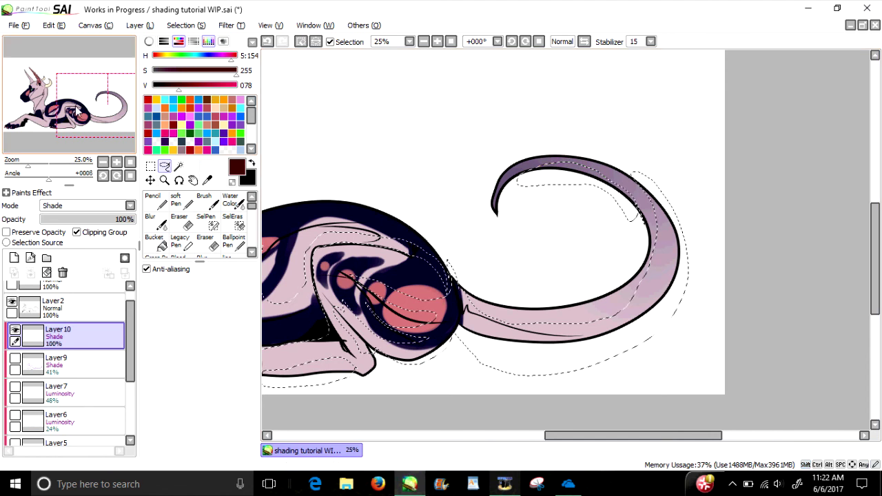
Add the lower outer edge of the near horn and the base of the far horn to the selection.
drag(372, 228, 429, 197)
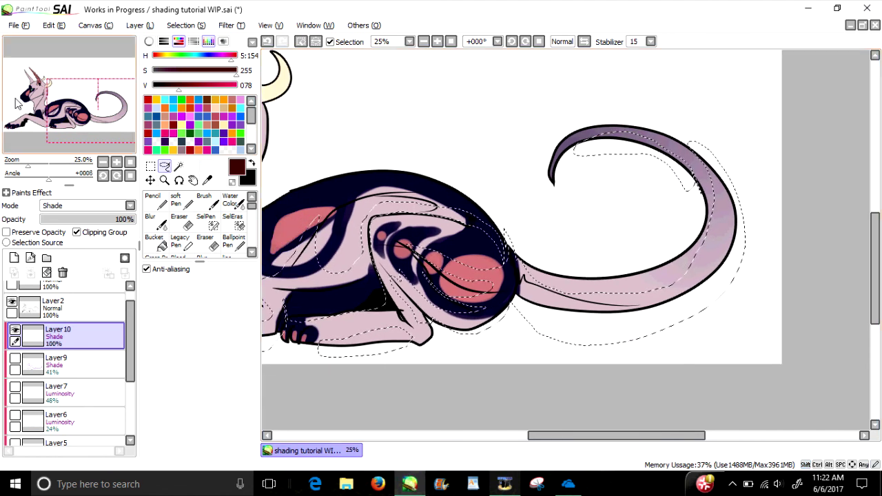
scroll(78, 112, down, 1)
drag(77, 112, 33, 94)
scroll(35, 102, up, 1)
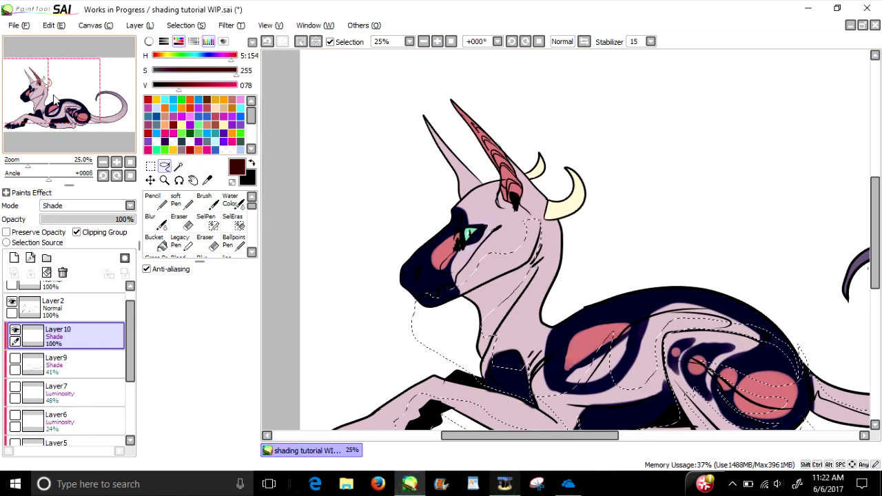
scroll(531, 226, up, 2)
key(shift)
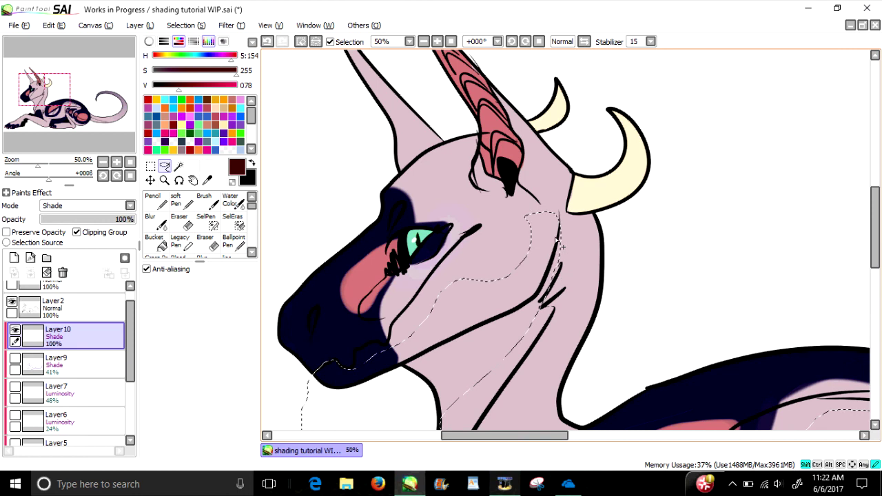
drag(616, 217, 559, 244)
drag(48, 112, 49, 79)
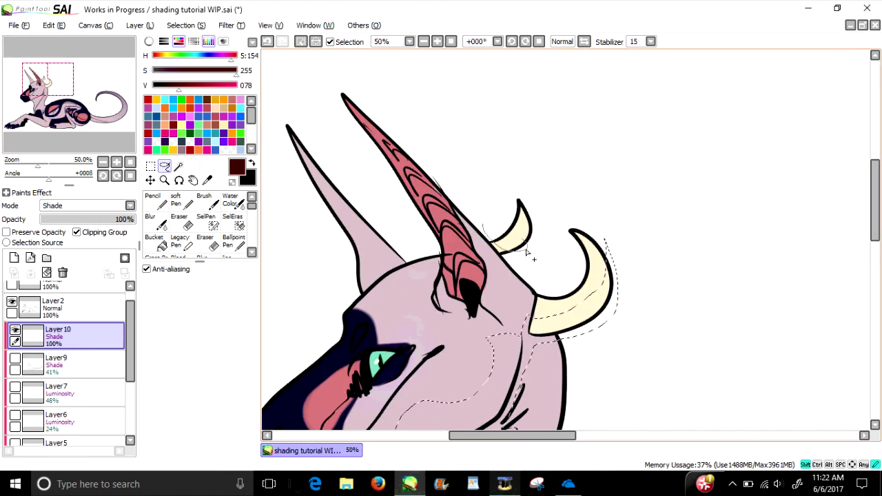
drag(531, 255, 527, 250)
Add the base of the far ear and the shaded inside and back of the near ear to the selection.
mouse_move(352, 298)
mouse_down()
mouse_move(385, 215)
mouse_move(416, 256)
mouse_up()
mouse_move(493, 261)
mouse_down()
mouse_move(529, 303)
mouse_move(479, 333)
mouse_move(474, 319)
mouse_up()
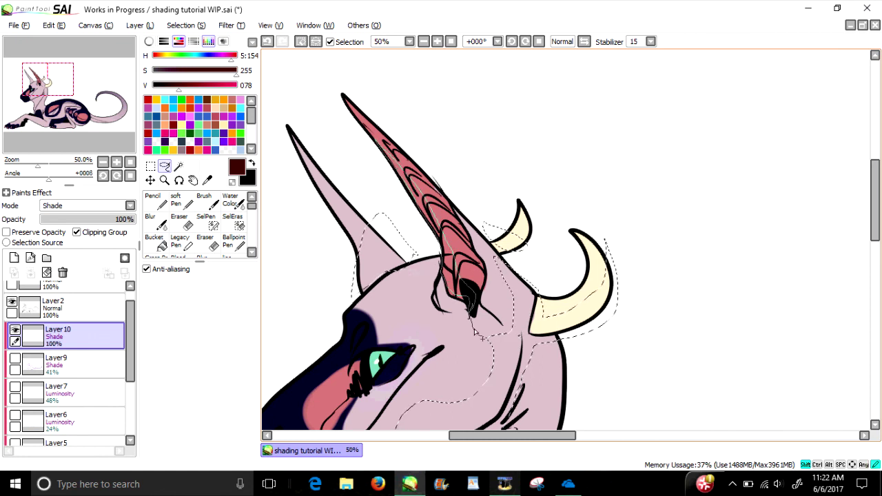
drag(496, 327, 471, 298)
Bucket-fill the selected head, chest and foreleg shadows with the dark red and lower the new Shade layer's opacity to 30%.
click(43, 77)
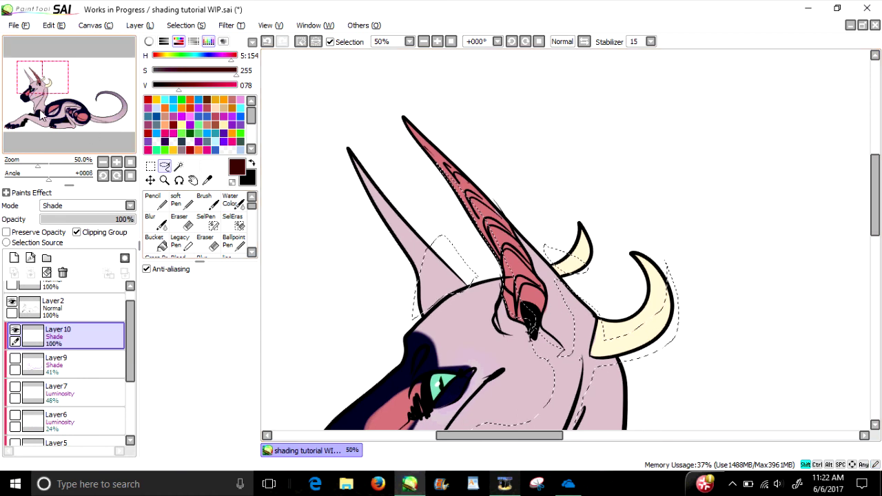
drag(45, 110, 46, 122)
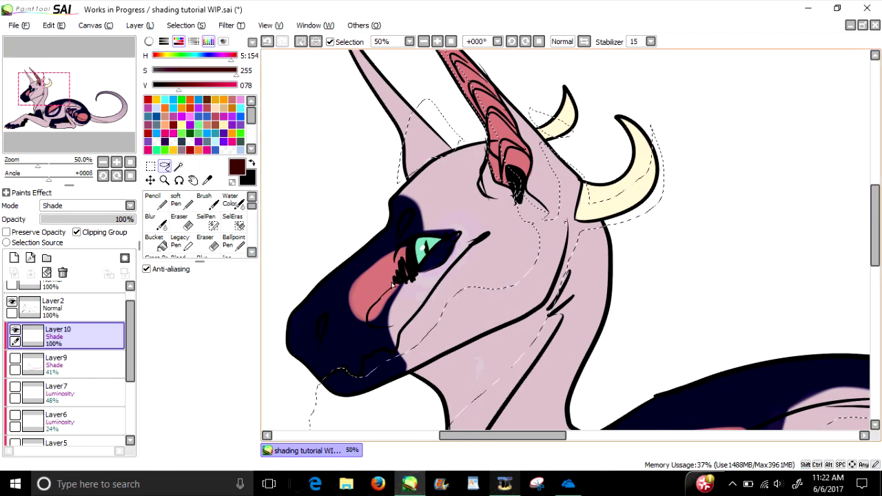
scroll(53, 105, down, 2)
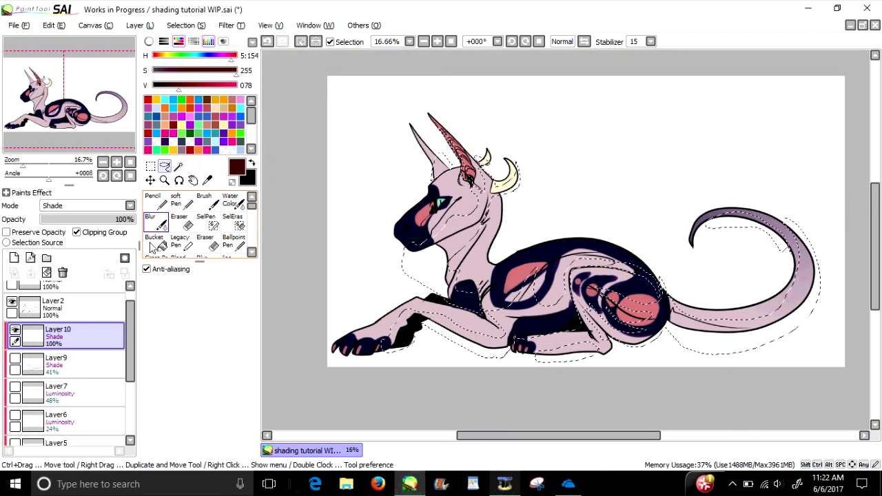
click(156, 241)
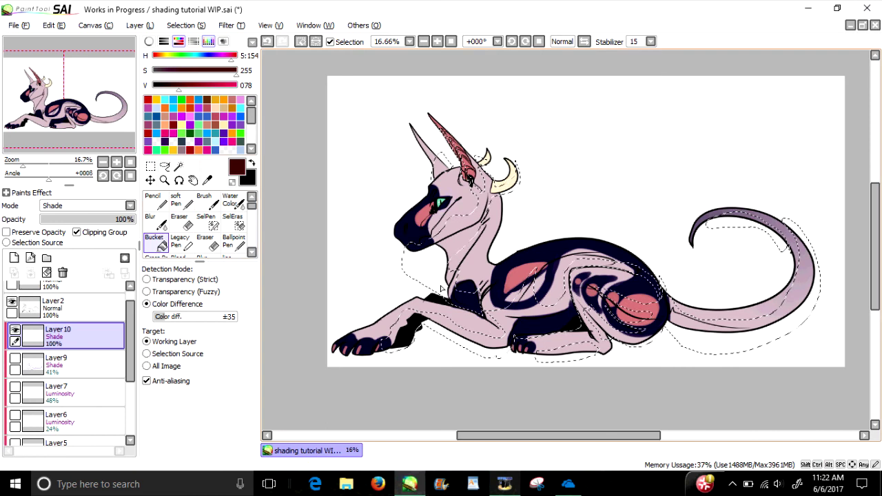
click(86, 205)
click(93, 231)
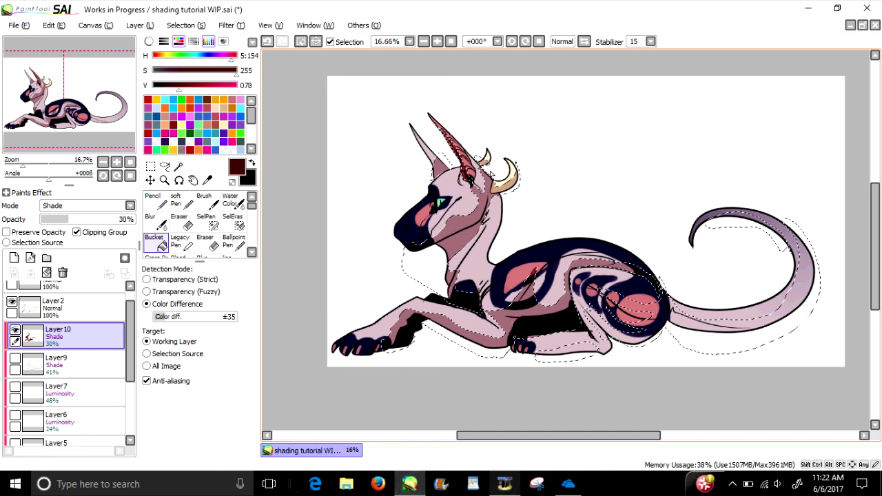
Fill the remaining selected hindquarter and tail shadows with the same dark red and clear the selection.
click(644, 304)
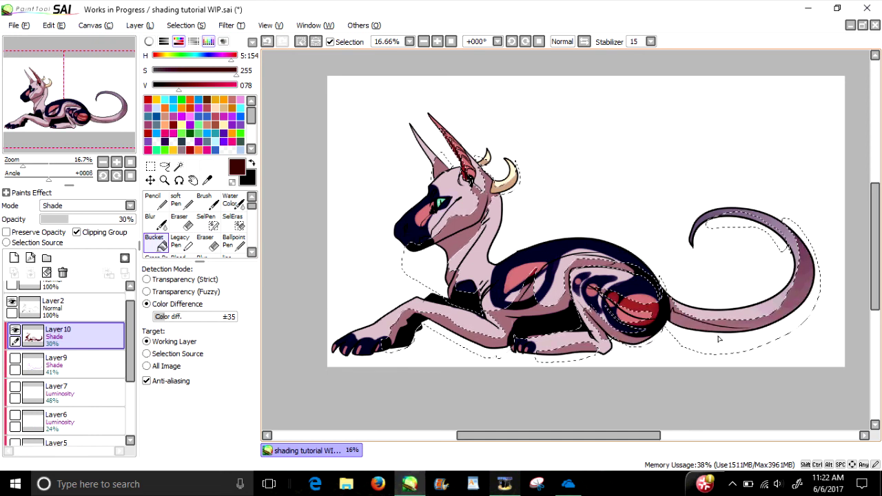
click(299, 42)
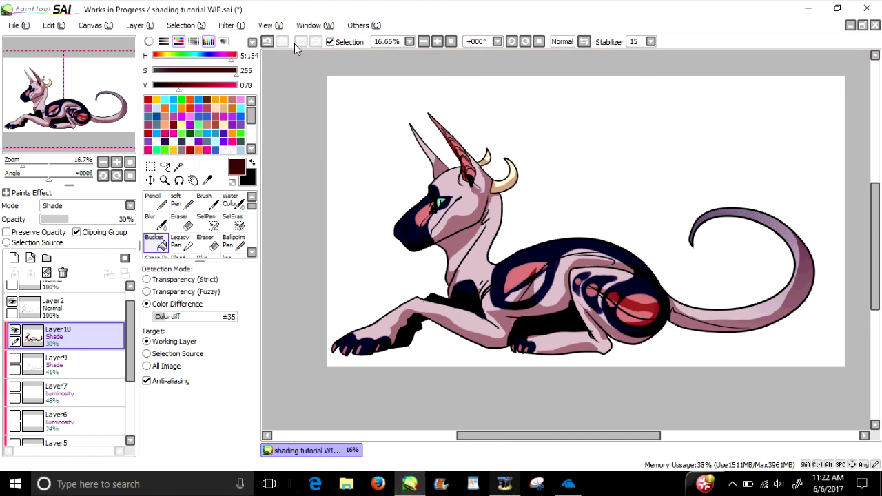
Reduce the opacity of the filled Shade layer to 19% and check the shading on the whole creature.
mouse_move(63, 92)
mouse_down()
mouse_move(72, 85)
mouse_move(77, 101)
mouse_up()
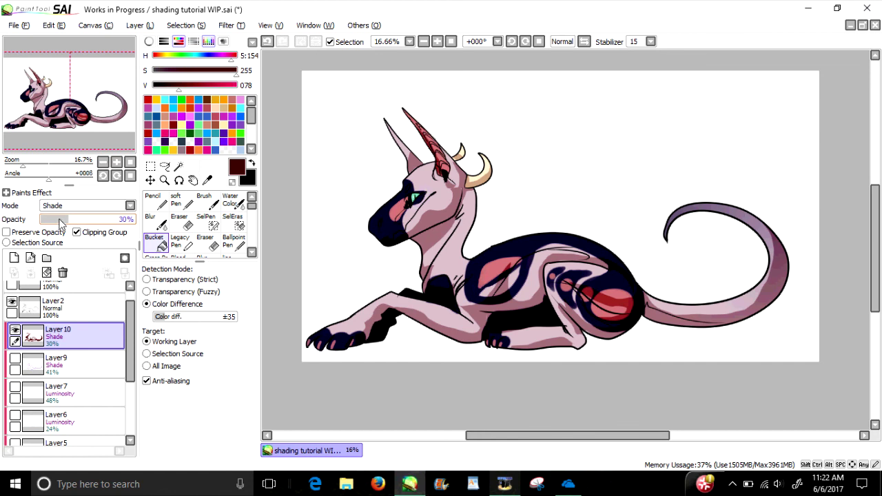
click(59, 222)
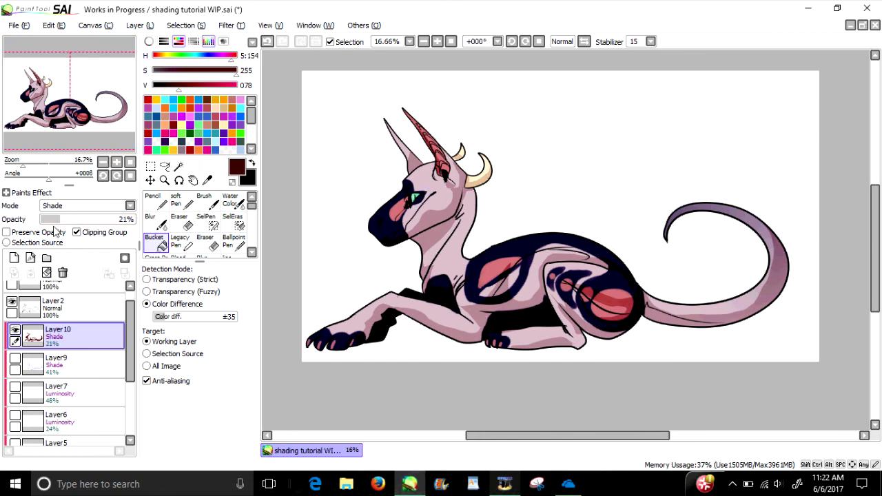
drag(61, 226, 59, 222)
key(ctrl+minus)
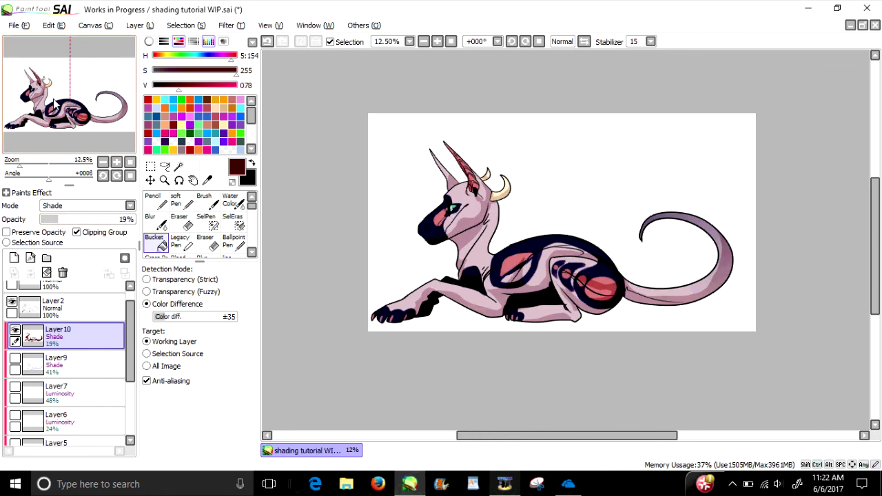
drag(72, 90, 62, 88)
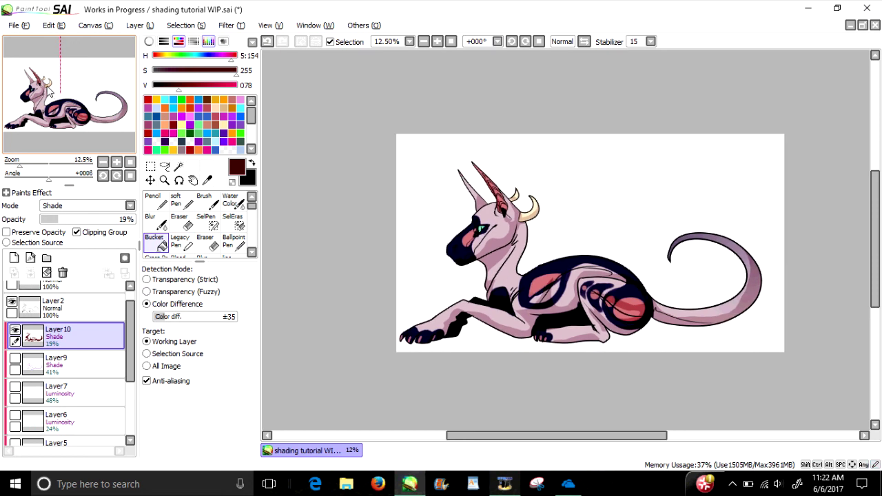